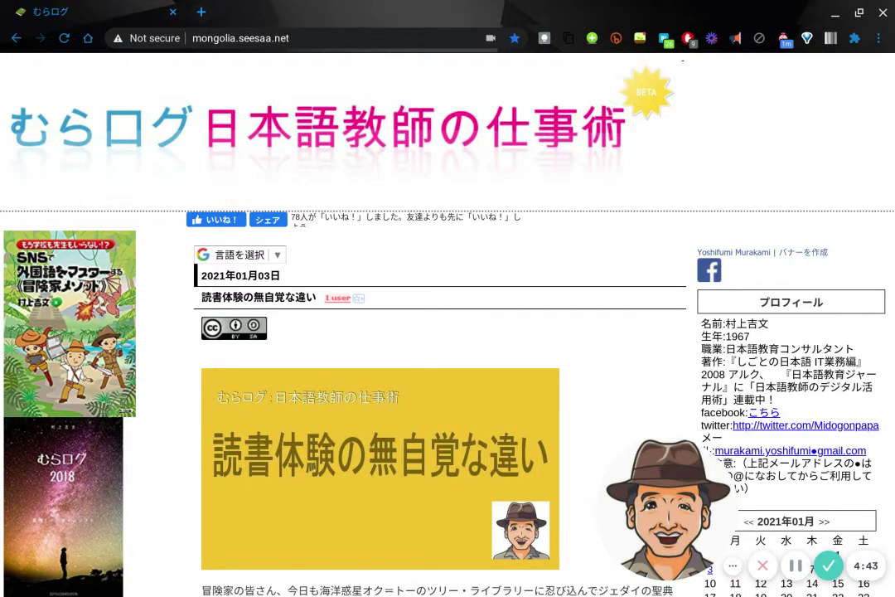
# Step: Create a new blank Google Sheets spreadsheet by going to the address sheet.new
pyautogui.click(340, 32)
pyautogui.press('BackSpace')
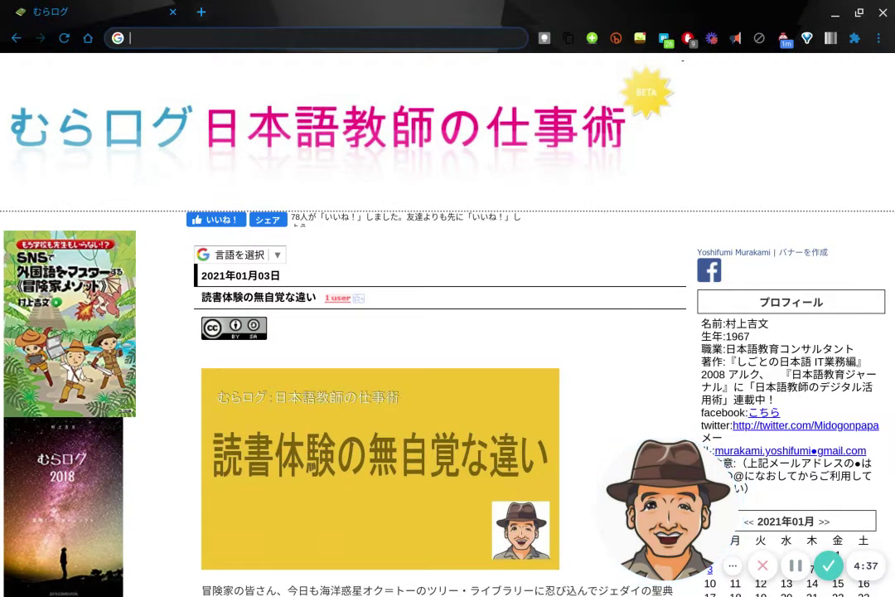
pyautogui.write('sheet,')
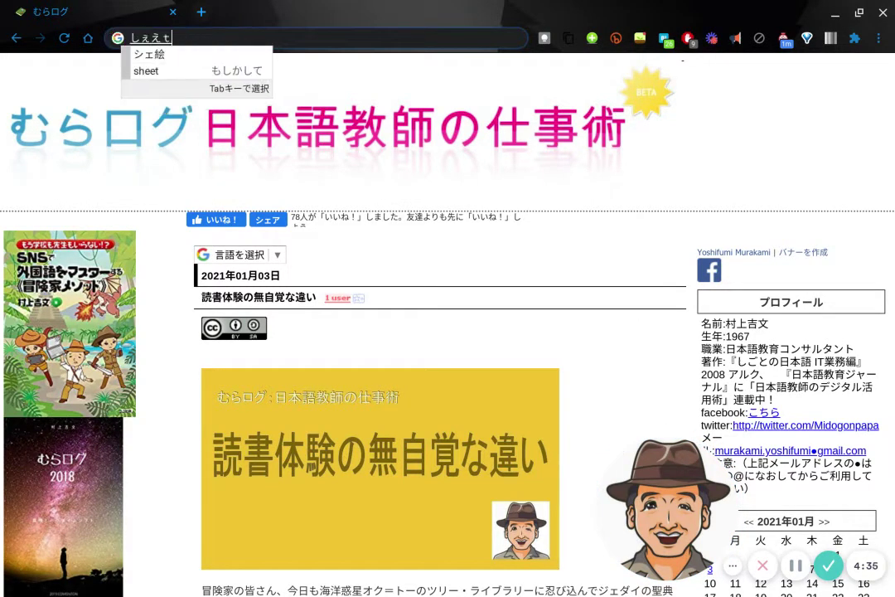
pyautogui.write('new')
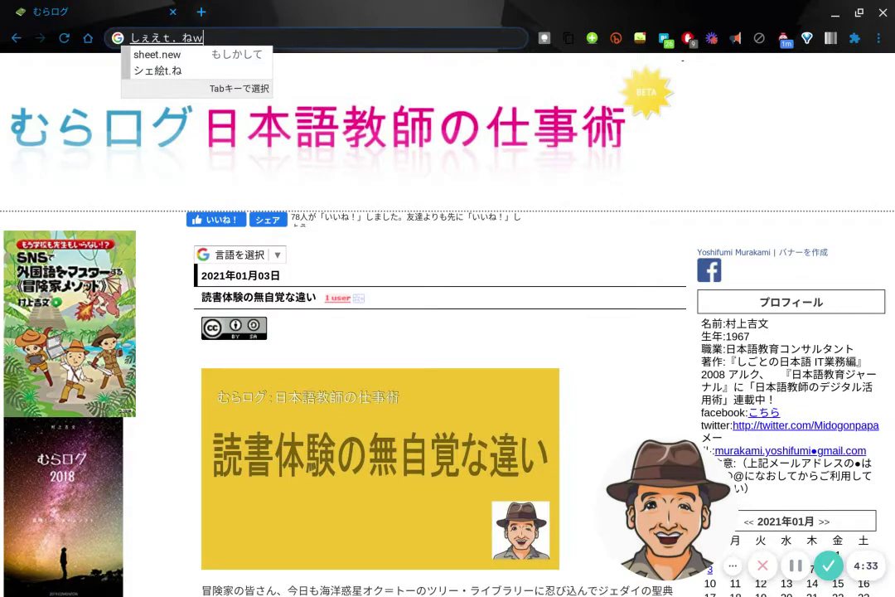
pyautogui.press('Tab')
pyautogui.press('Return')
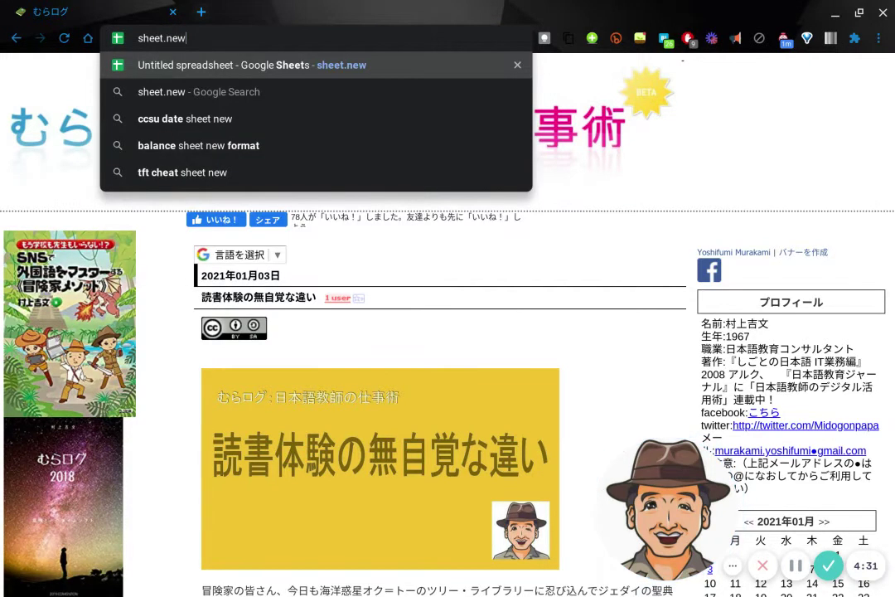
pyautogui.press('Return')
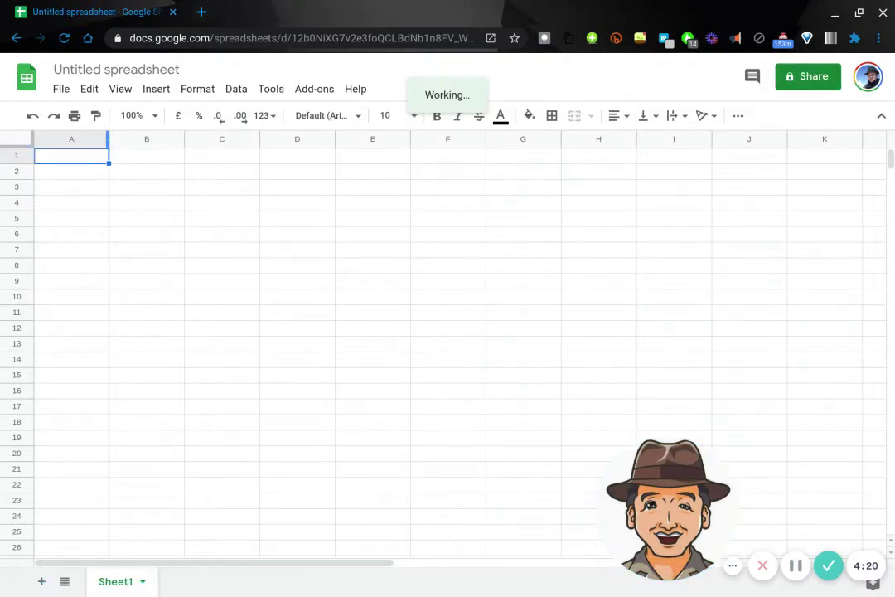
# Step: Widen column A to nearly three times its width and enter the header "クラスの名前の提案" in A1
pyautogui.moveTo(109, 139); pyautogui.dragTo(243, 156)
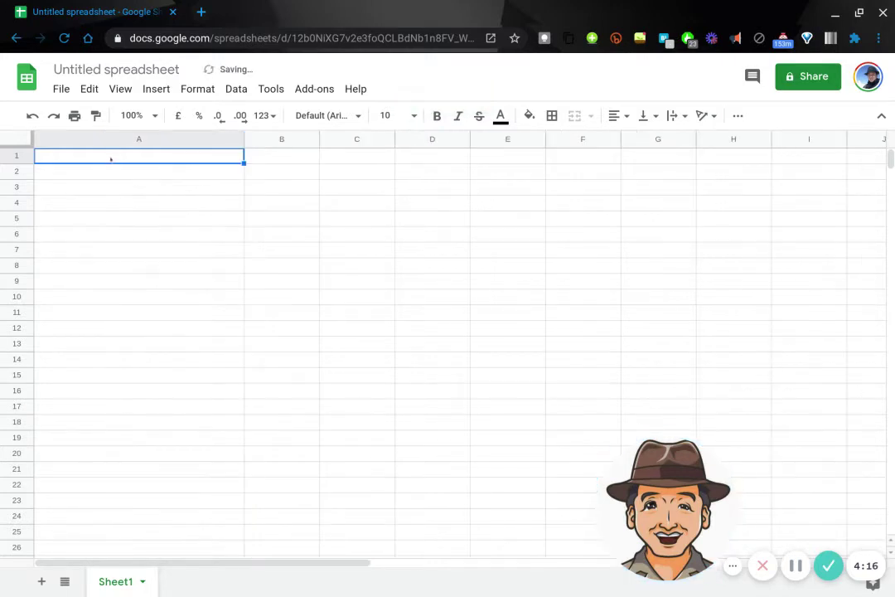
pyautogui.write('くら')
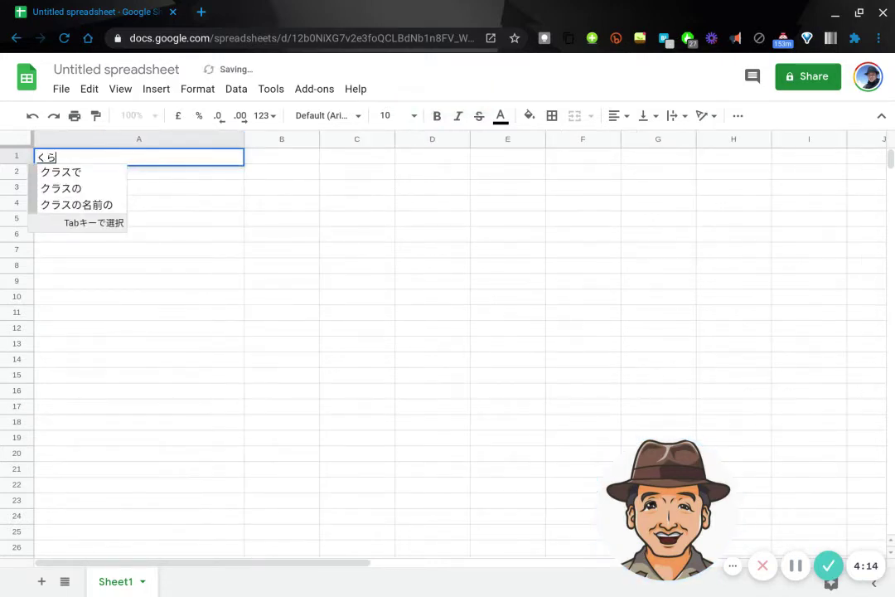
pyautogui.write('すのなま')
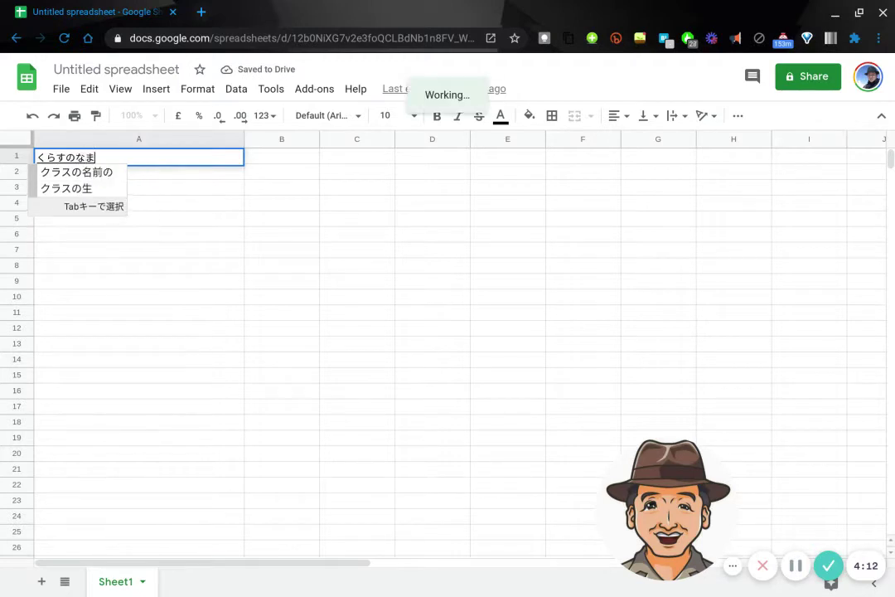
pyautogui.write('えのていあん')
pyautogui.press('space')
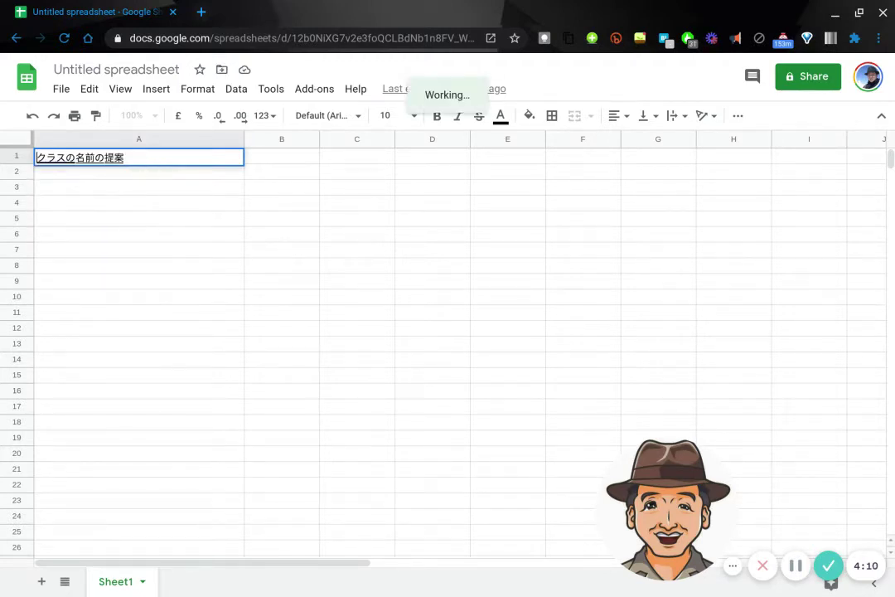
pyautogui.press('Return')
pyautogui.press('Tab')
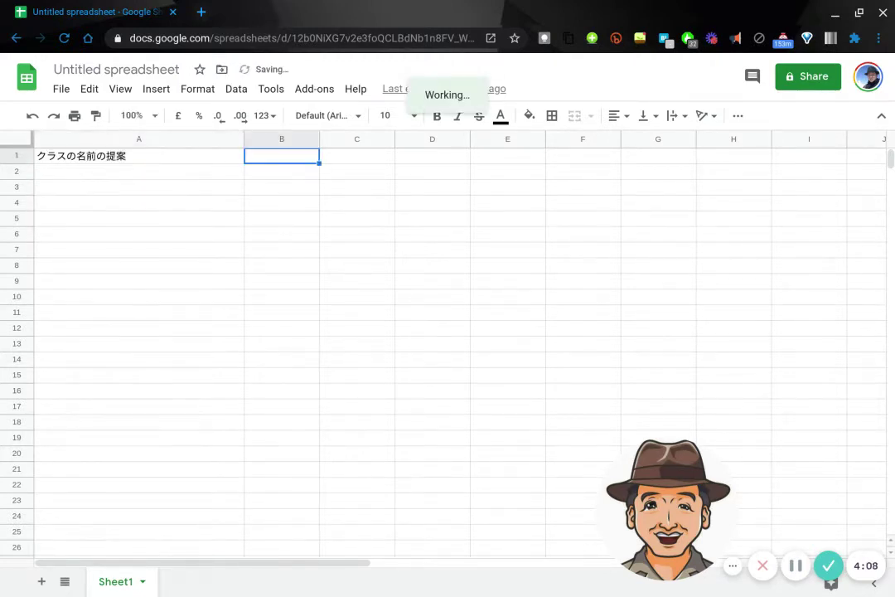
# Step: Enter the header "提案した人" in cell B1
pyautogui.write('てい')
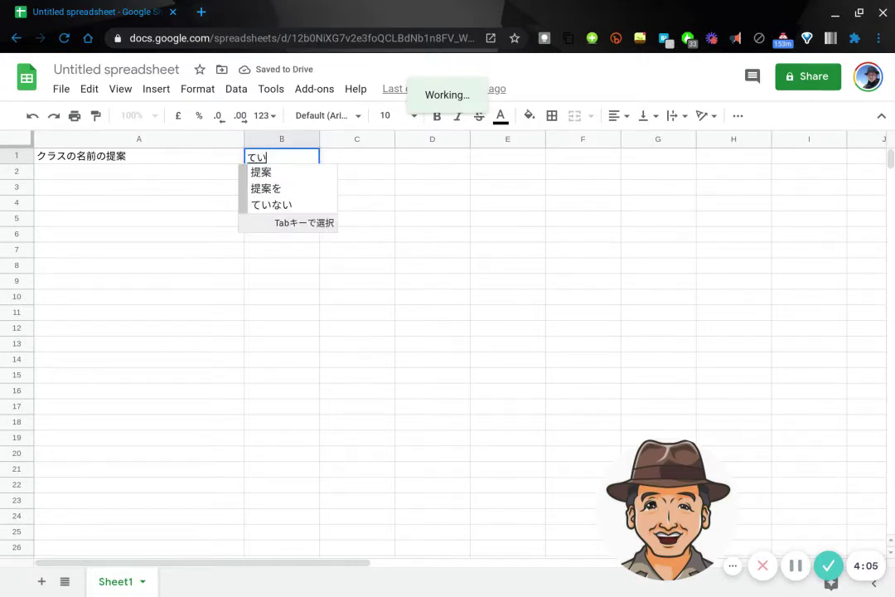
pyautogui.write('あんしたひと')
pyautogui.press('space')
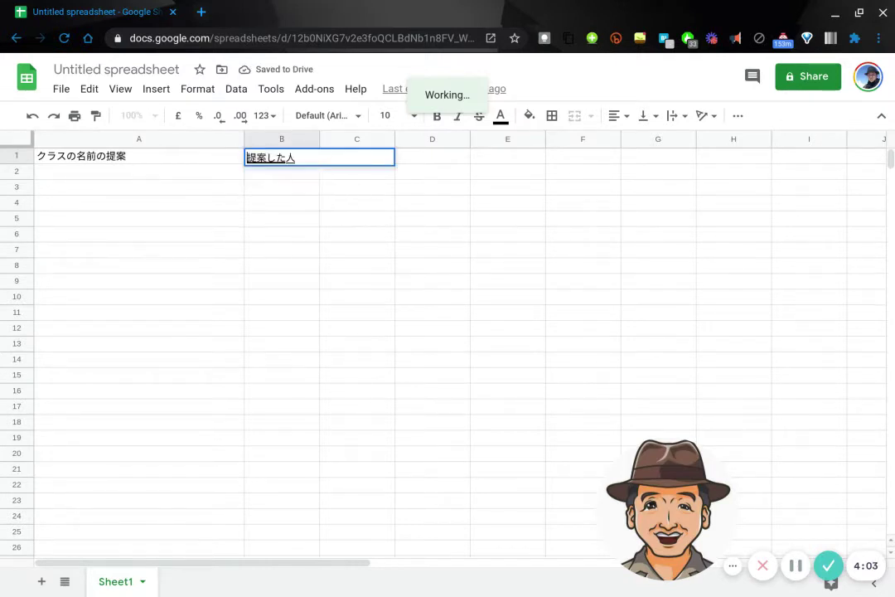
pyautogui.press('Return')
pyautogui.press('Return')
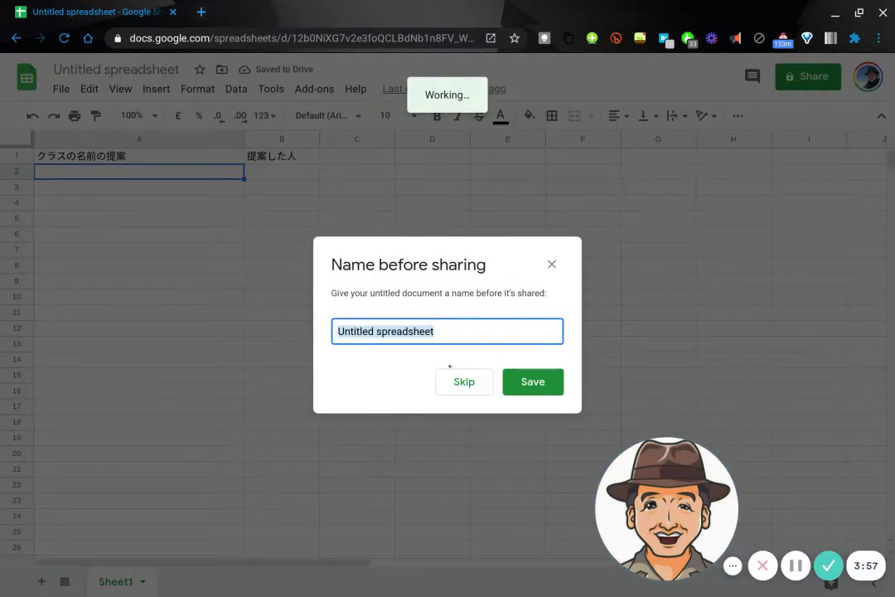
# Step: Name the spreadsheet "クラスの名前の提案" before sharing and save the name
pyautogui.write('kurasunoteis')
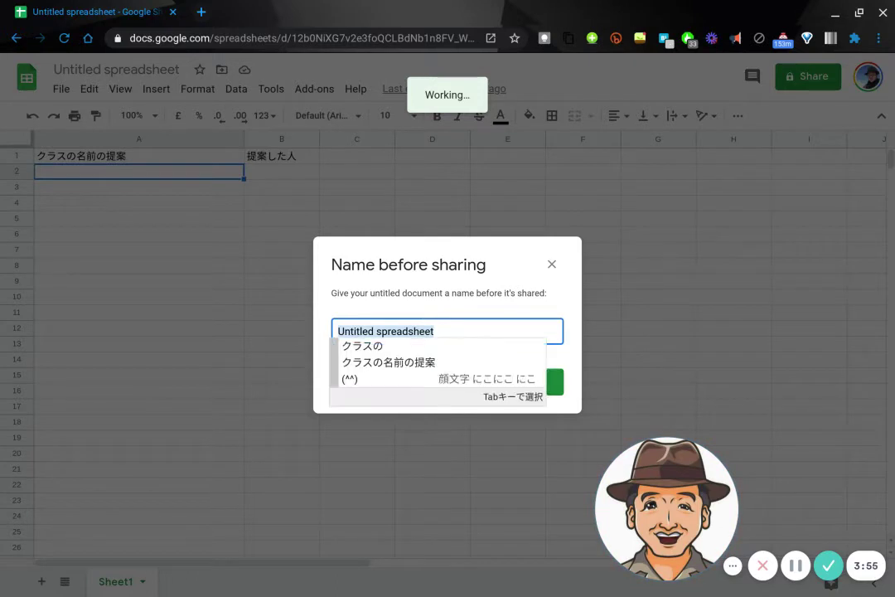
pyautogui.press('BackSpace')
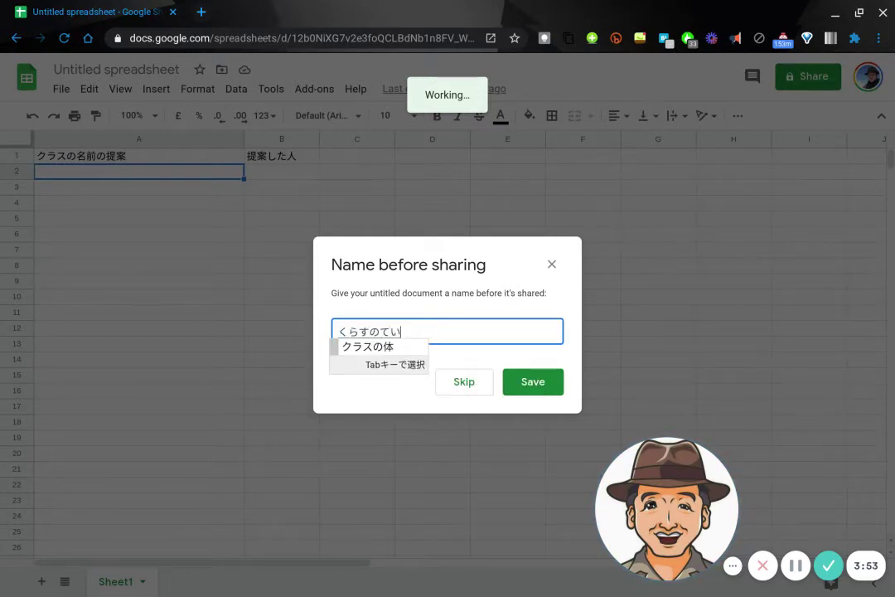
pyautogui.press('BackSpace')
pyautogui.press('BackSpace')
pyautogui.write('namaenoteian')
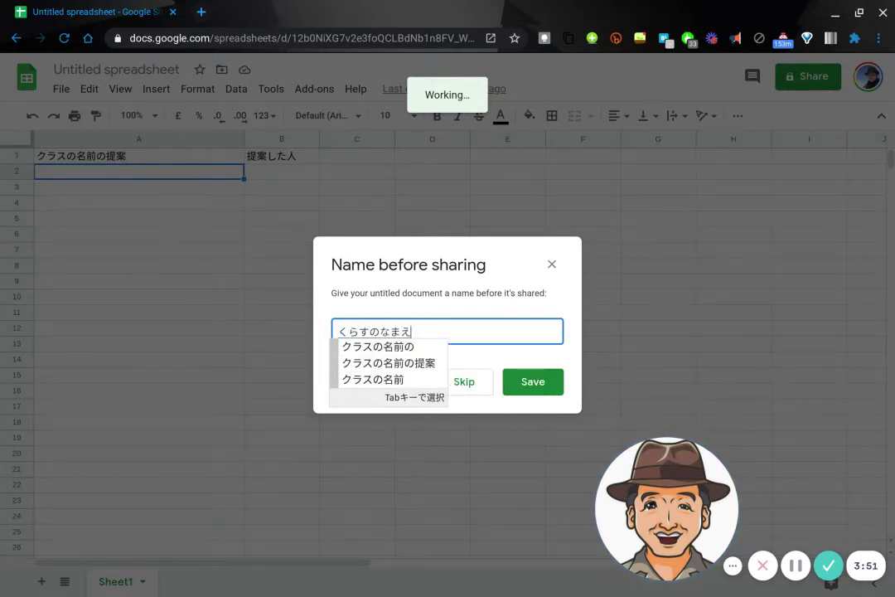
pyautogui.press('Tab')
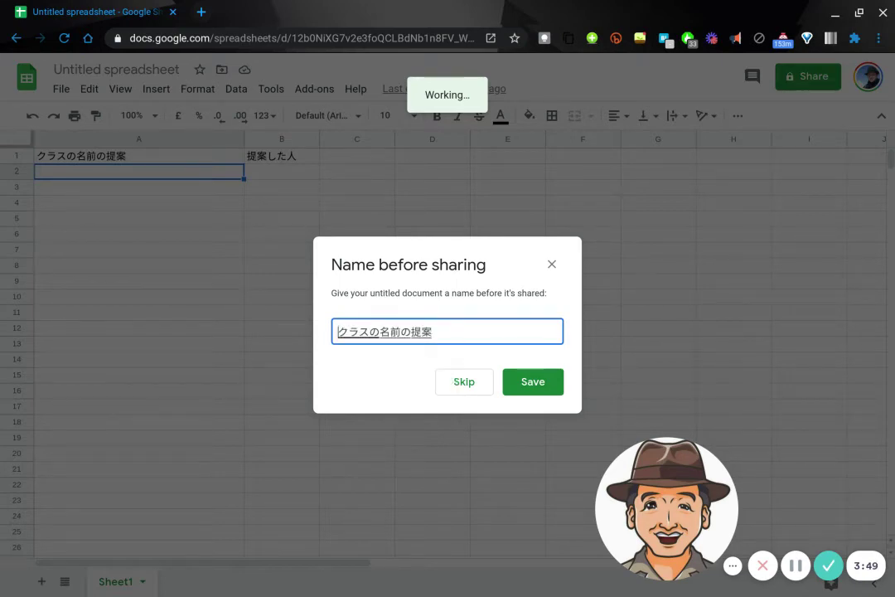
pyautogui.press('Return')
pyautogui.press('Return')
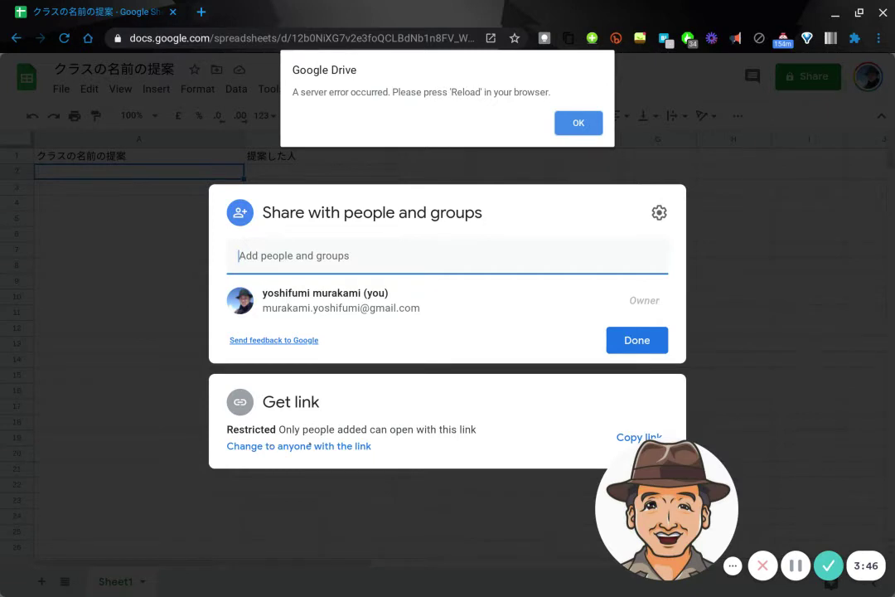
# Step: Dismiss the server error, give anyone with the link Editor access to the spreadsheet, and copy the share link
pyautogui.click(579, 123)
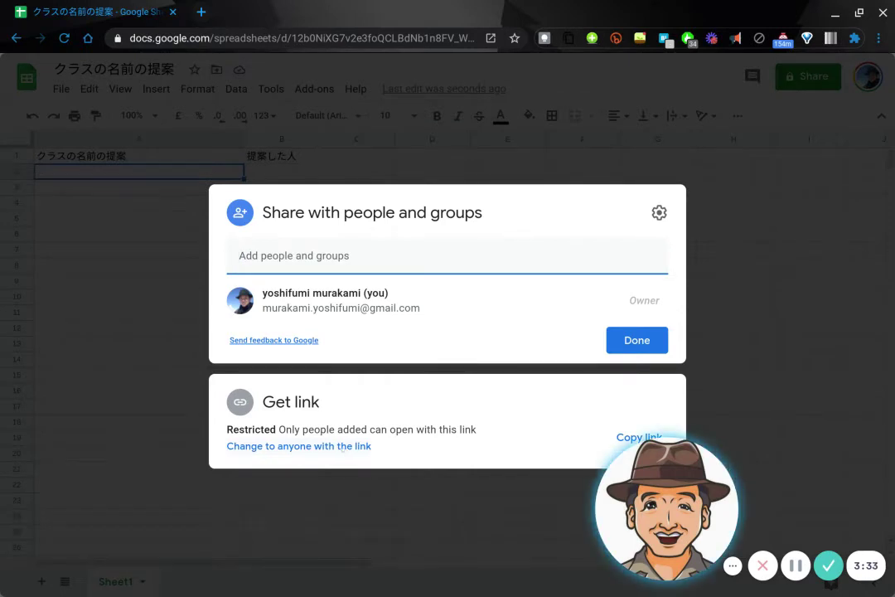
pyautogui.click(344, 449)
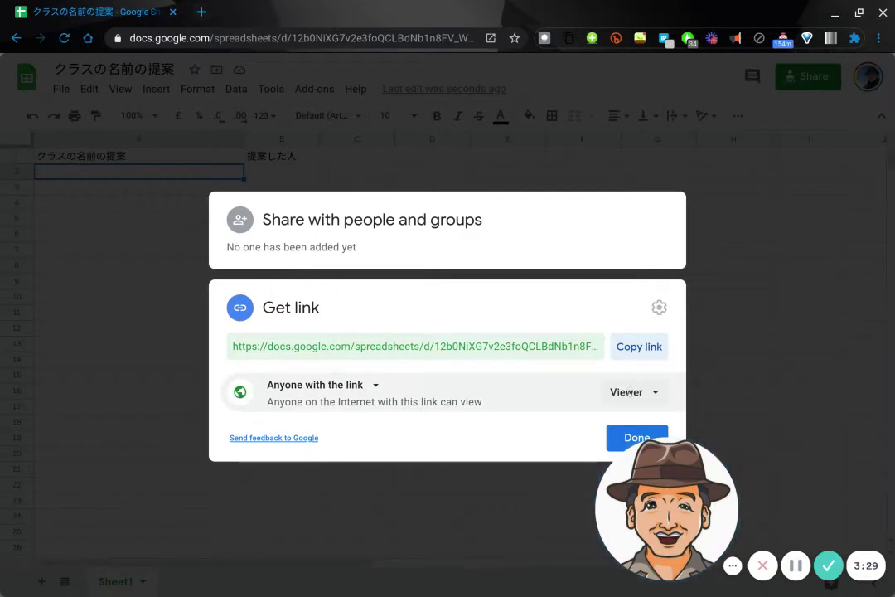
pyautogui.click(628, 392)
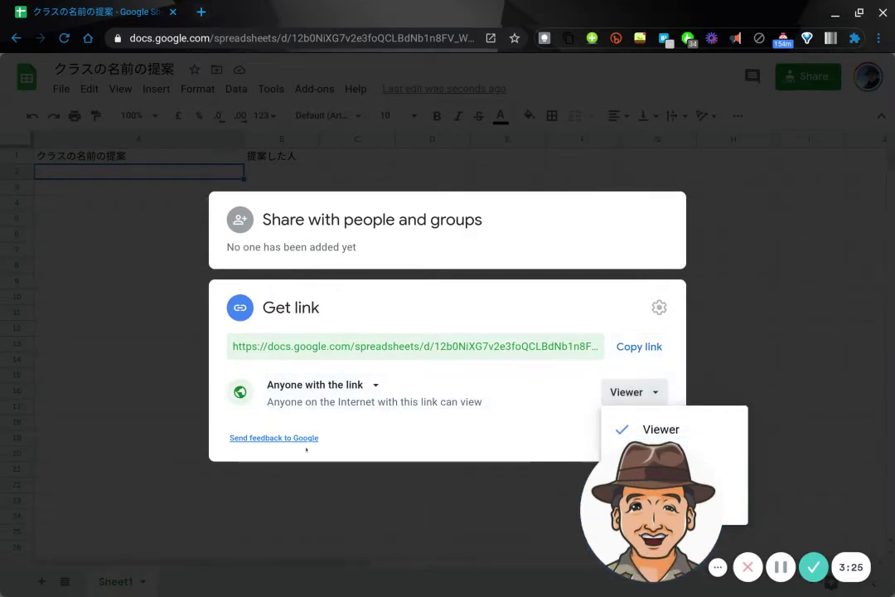
pyautogui.moveTo(649, 483); pyautogui.dragTo(135, 478)
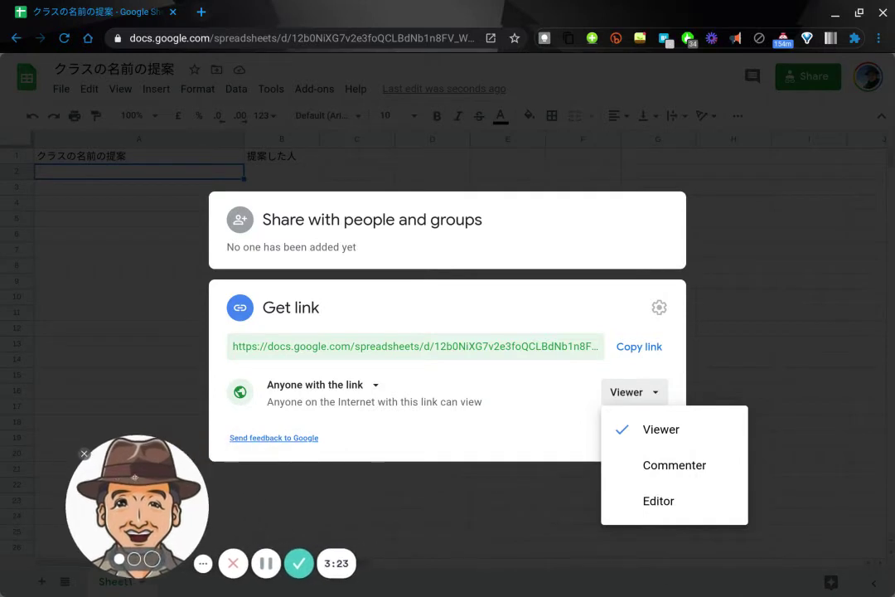
pyautogui.click(659, 501)
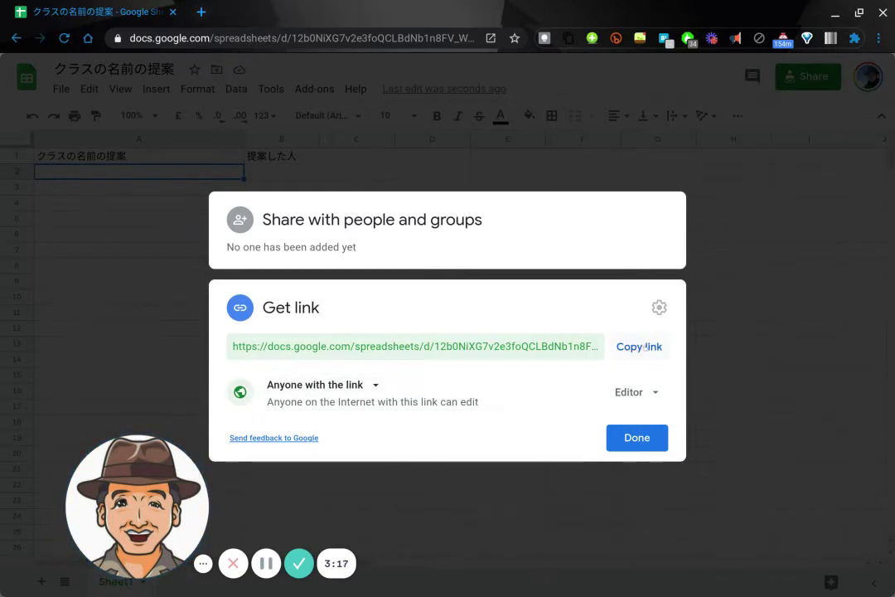
pyautogui.click(646, 347)
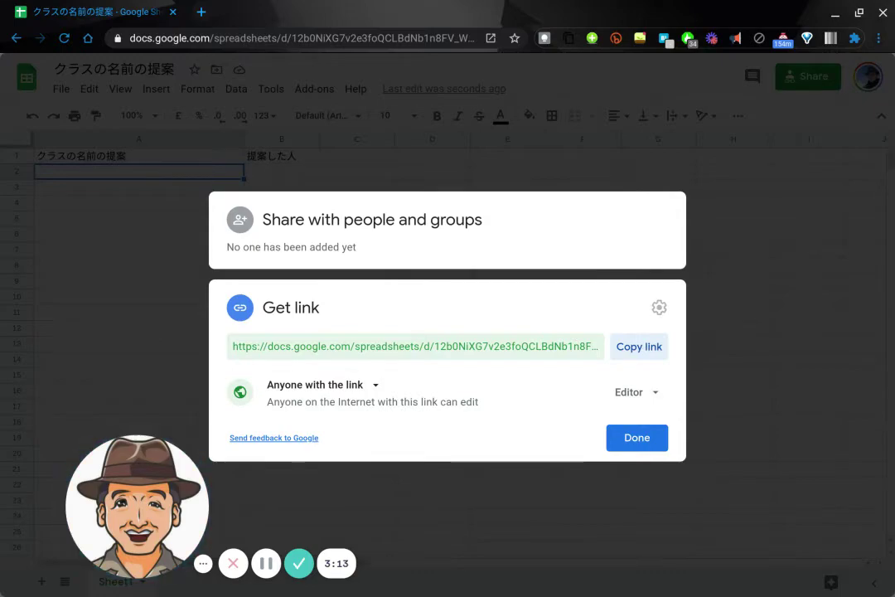
# Step: Open the copied share link in a second browser tab
pyautogui.click(200, 12)
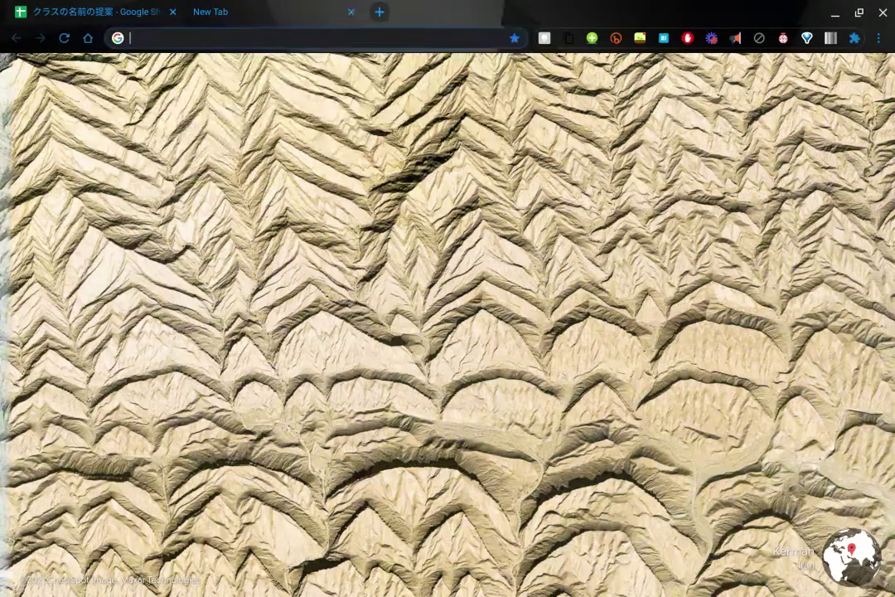
pyautogui.hotkey('ctrl', 'v')
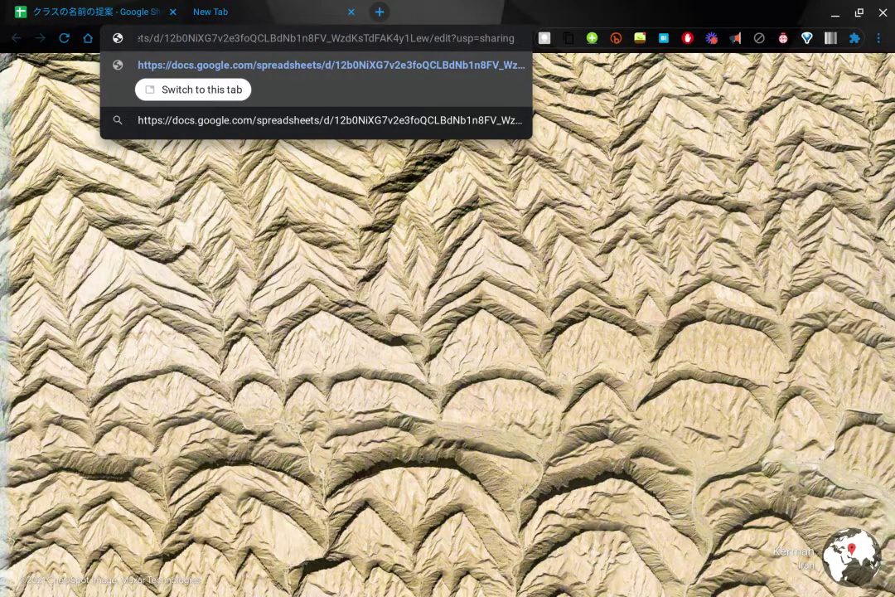
pyautogui.press('Return')
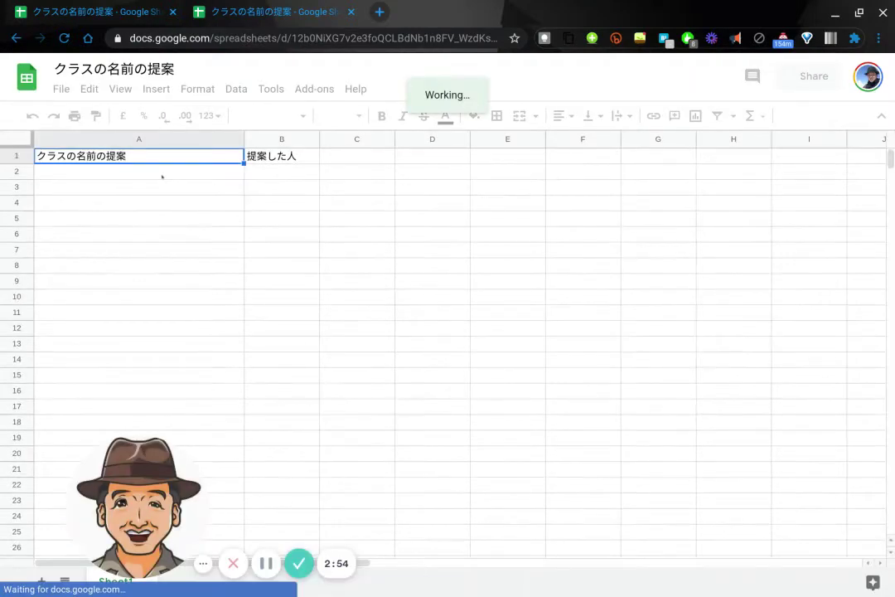
# Step: Enter "3年2組" as the first class name proposal in cell A2
pyautogui.click(161, 176)
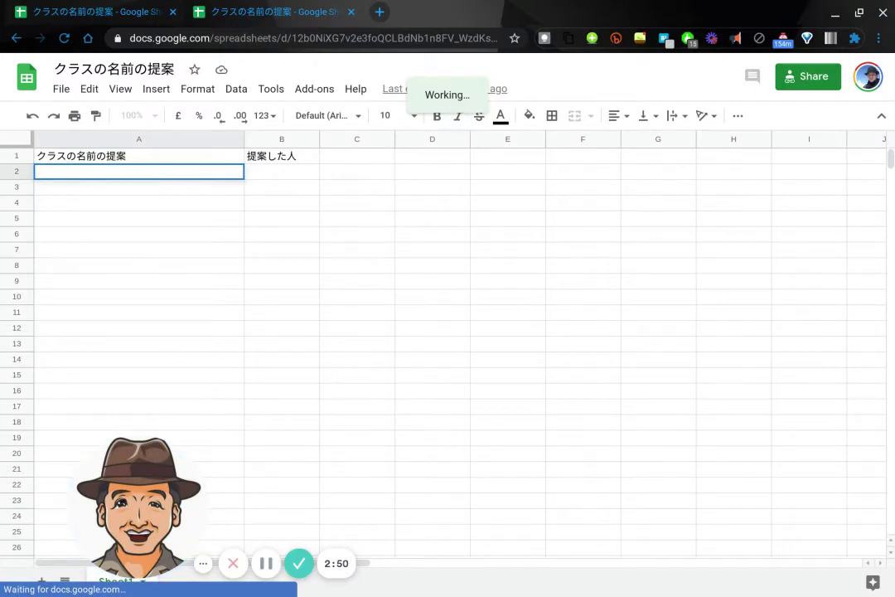
pyautogui.write('3ねん２')
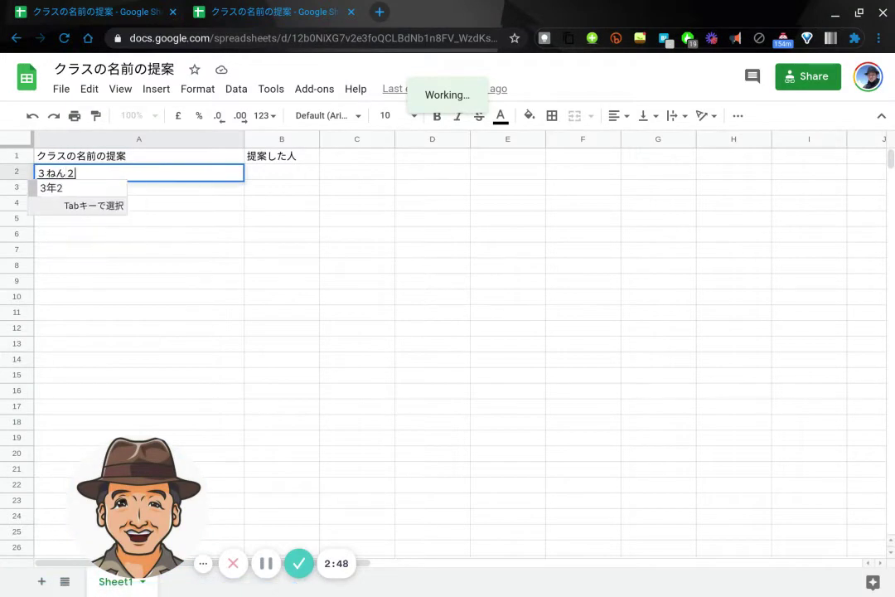
pyautogui.write('くみ')
pyautogui.press('space')
pyautogui.press('Return')
pyautogui.press('Return')
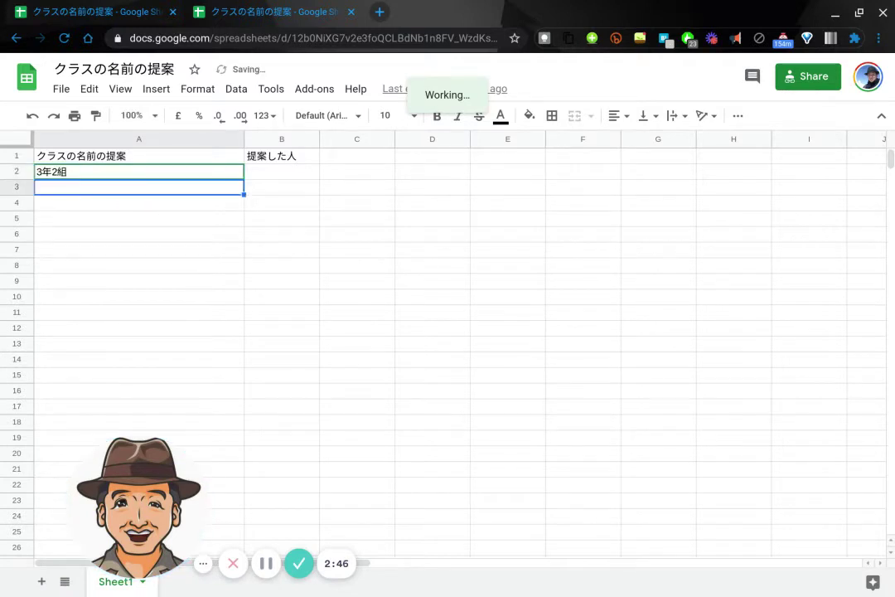
# Step: Enter the proposer's name in cell B2 beside the first class name proposal
pyautogui.click(282, 171)
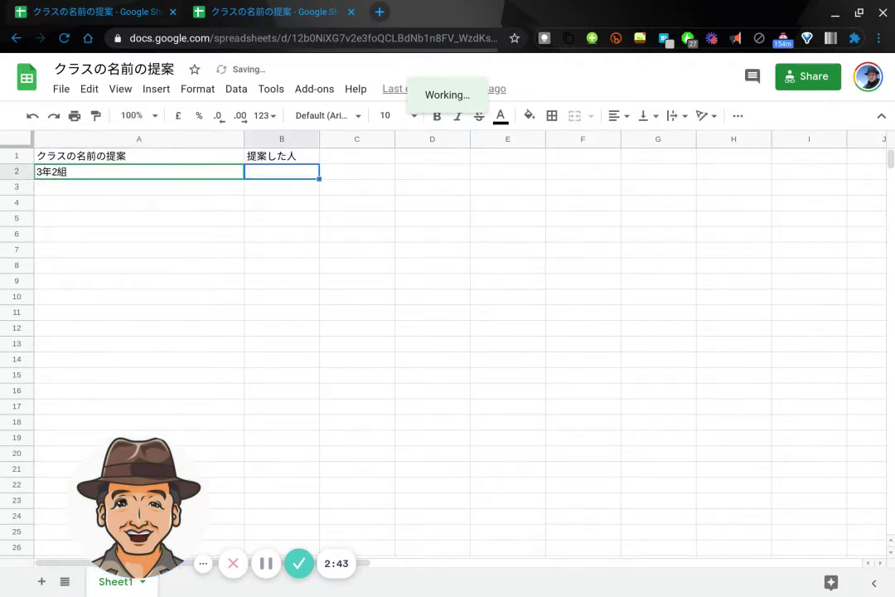
pyautogui.write('むらかみ')
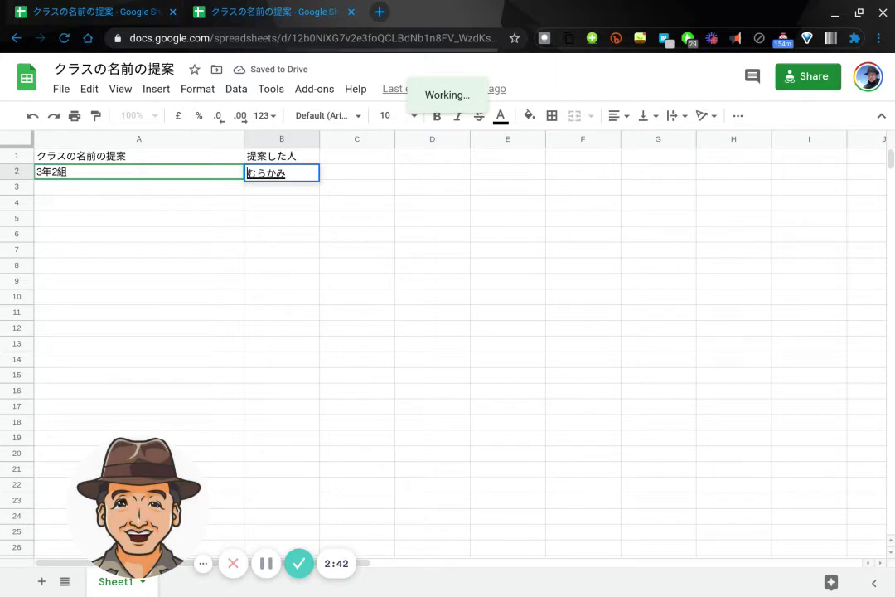
pyautogui.press('Return')
pyautogui.press('Return')
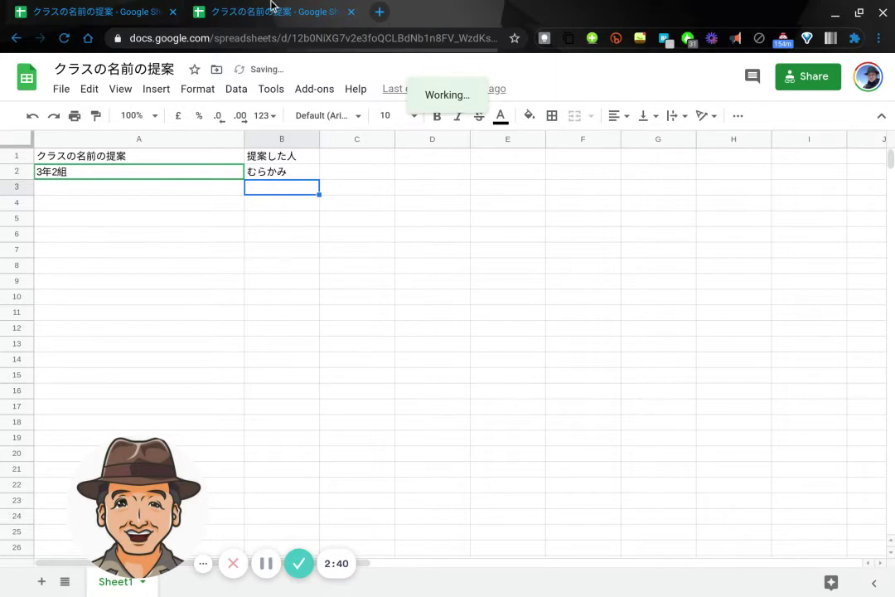
# Step: Open the same share link again in a third browser tab as another participant
pyautogui.click(379, 11)
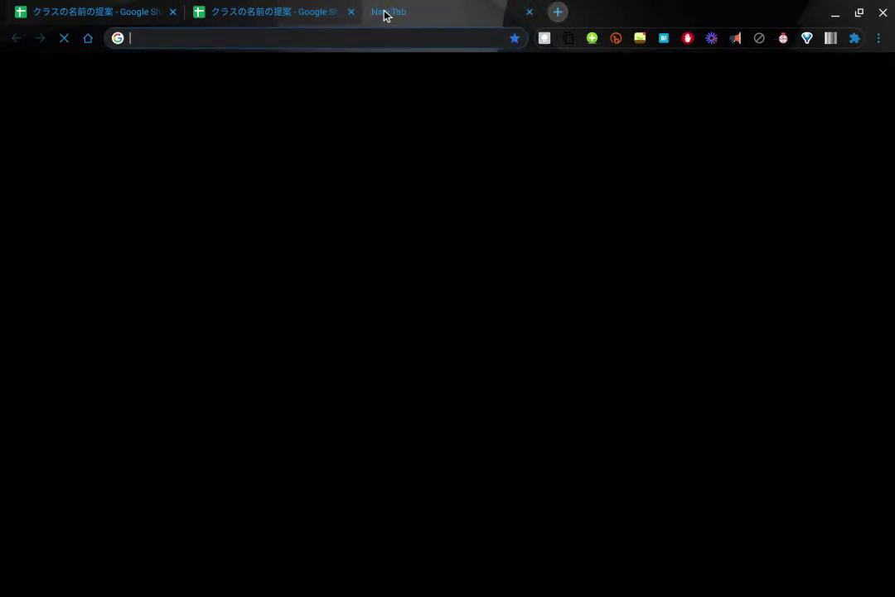
pyautogui.hotkey('ctrl', 'v')
pyautogui.press('Return')
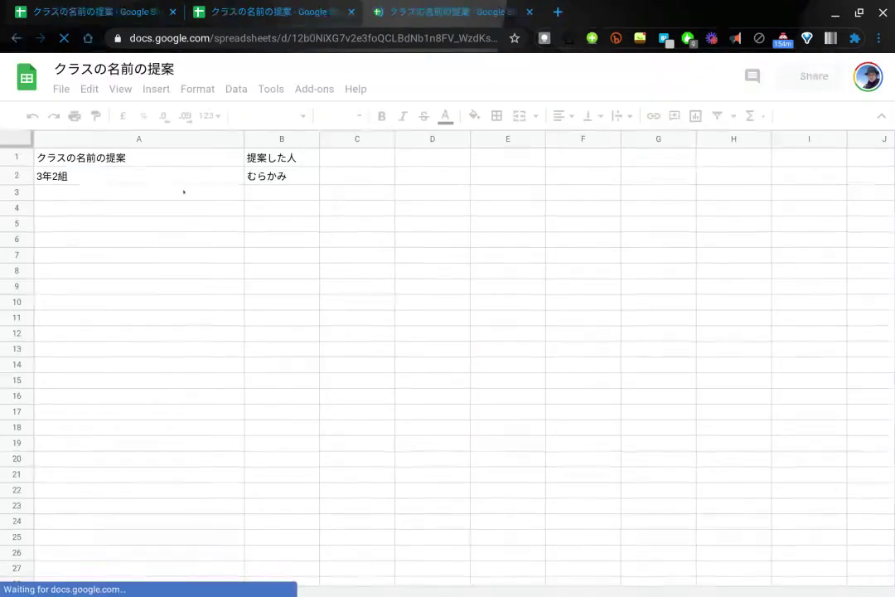
# Step: Enter "雪組" as the second class name proposal in cell A3 and its proposer's name in cell B3
pyautogui.click(179, 192)
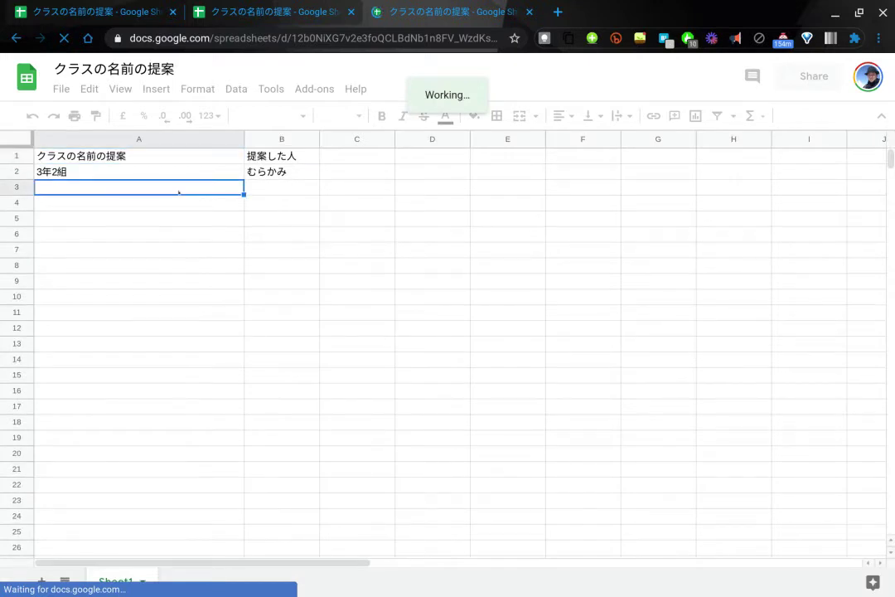
pyautogui.doubleClick(180, 193)
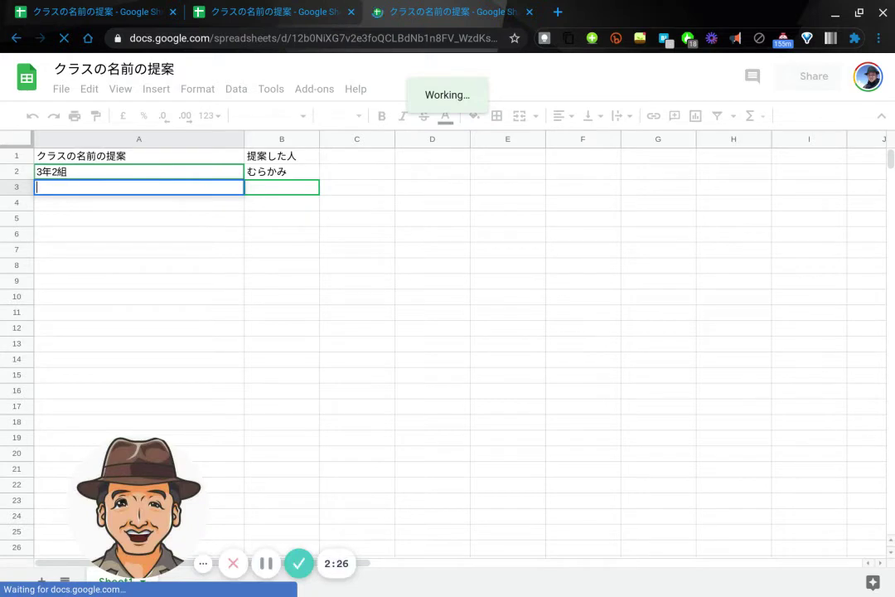
pyautogui.write('yukigumi')
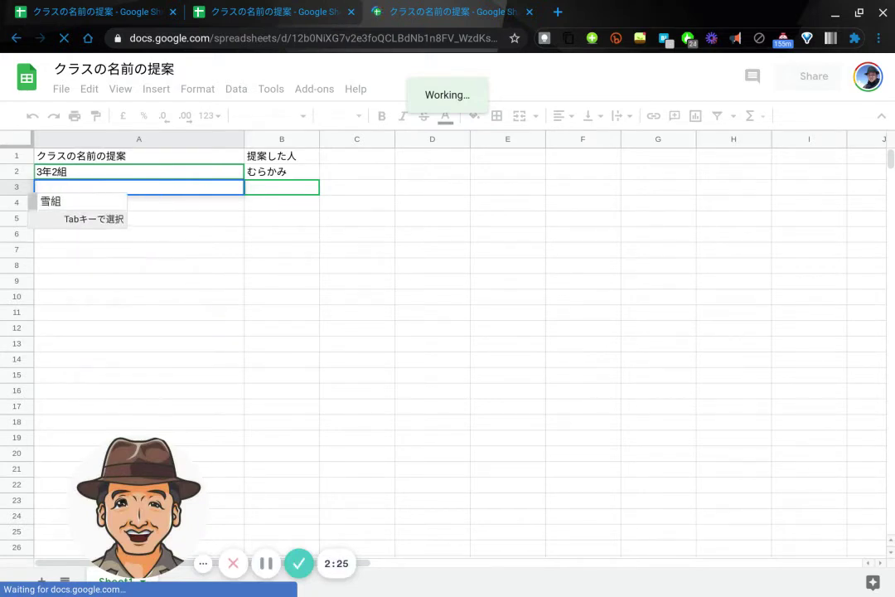
pyautogui.press('Tab')
pyautogui.press('Return')
pyautogui.press('Tab')
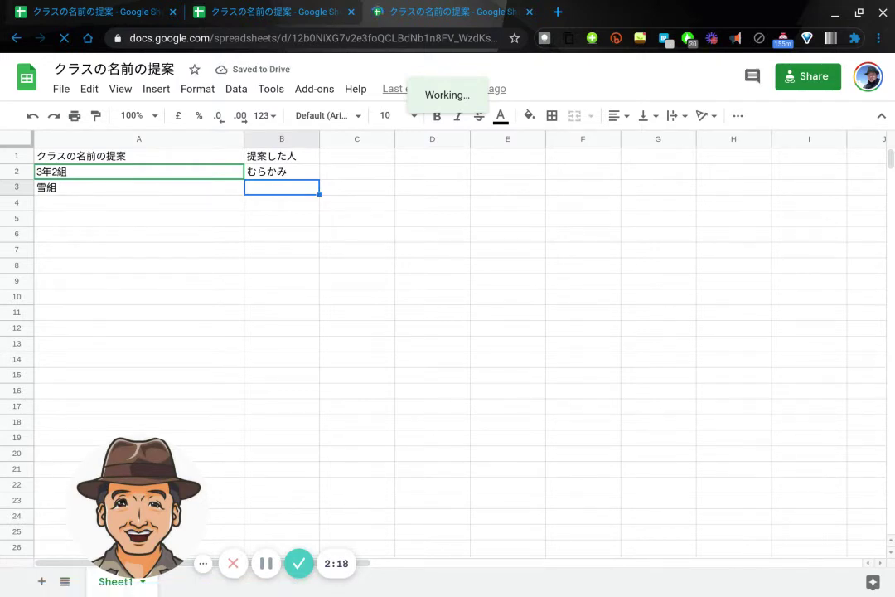
pyautogui.write('山田')
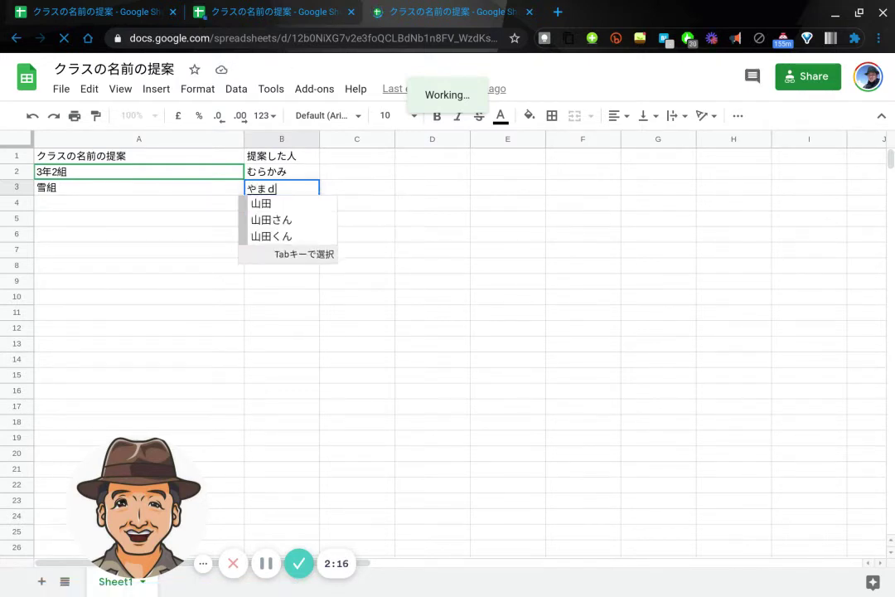
pyautogui.press('Return')
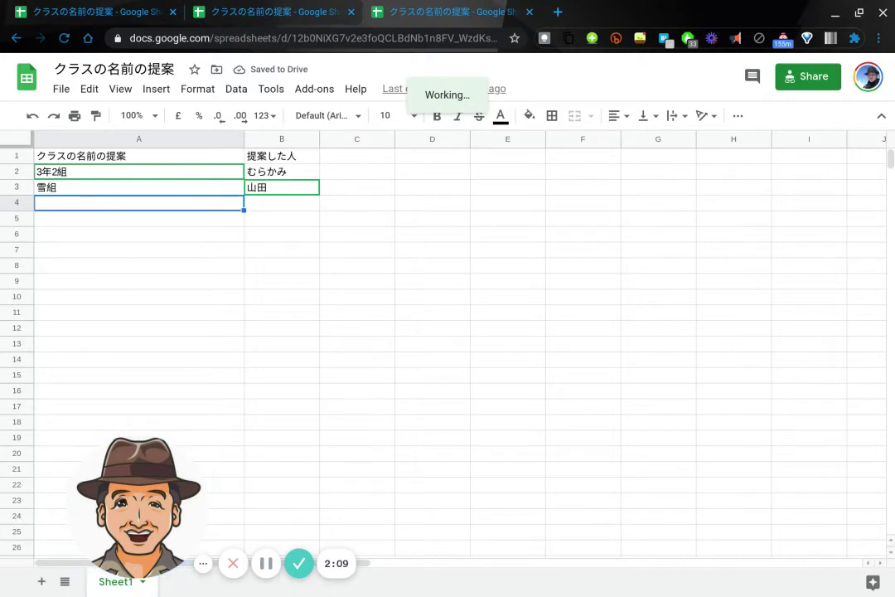
# Step: Add the placeholder proposals "提案１" in cell A4 and "提案２" in cell A5
pyautogui.write('提案')
pyautogui.write('１')
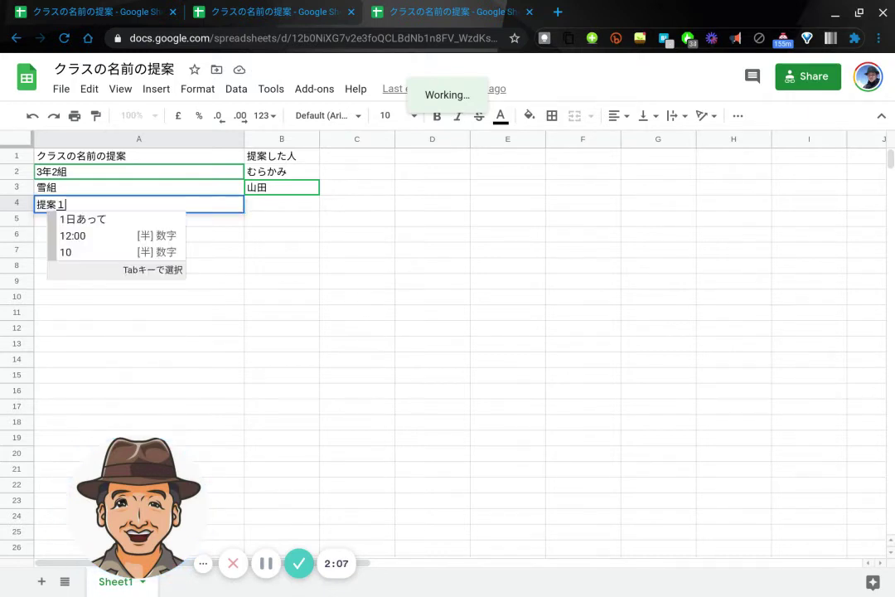
pyautogui.press('Return')
pyautogui.press('Return')
pyautogui.write('ていあん')
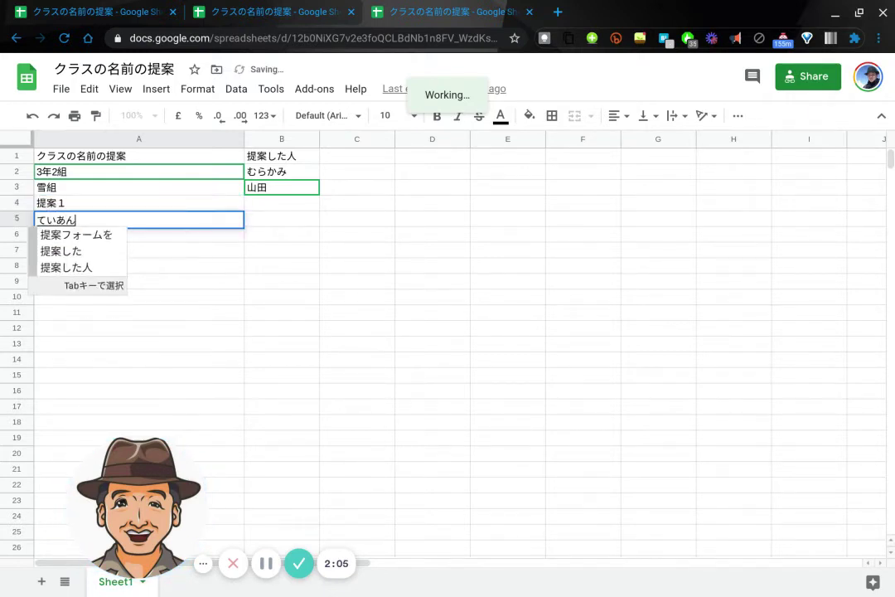
pyautogui.press('space')
pyautogui.write('２')
pyautogui.press('Return')
pyautogui.press('Return')
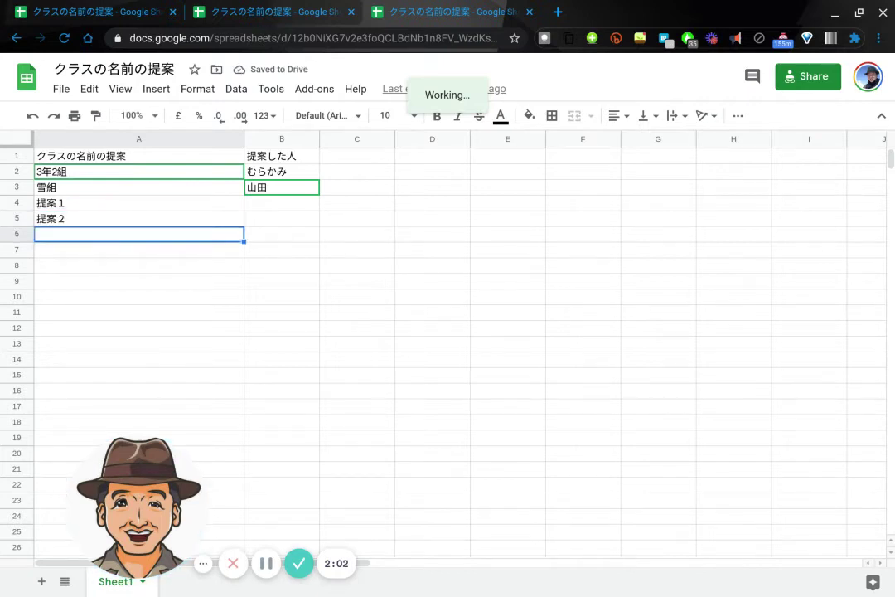
# Step: Copy the four class name proposals in cells A2 to A5
pyautogui.press('Up')
pyautogui.press('Up')
pyautogui.press('Up')
pyautogui.press('Up')
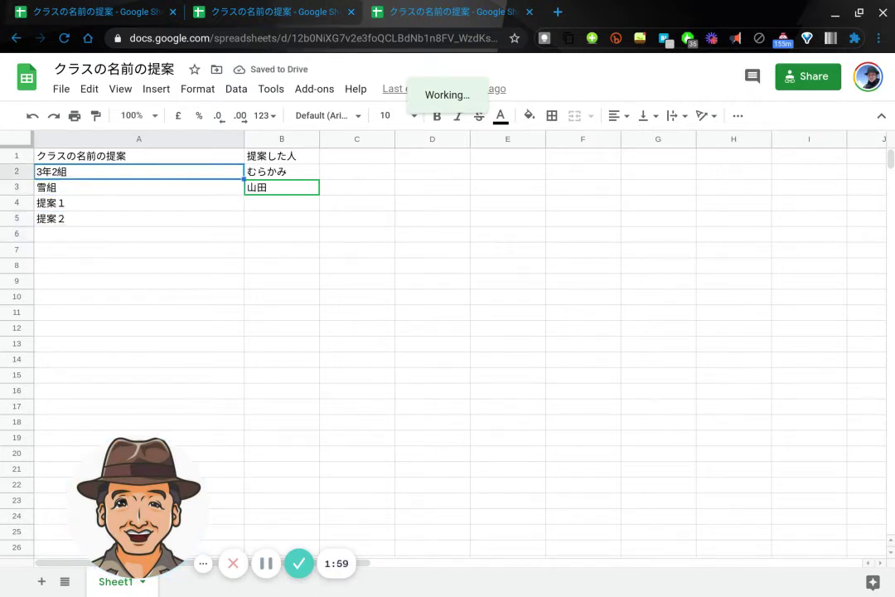
pyautogui.hotkey('shift', 'Down')
pyautogui.hotkey('shift', 'Down')
pyautogui.hotkey('shift', 'Down')
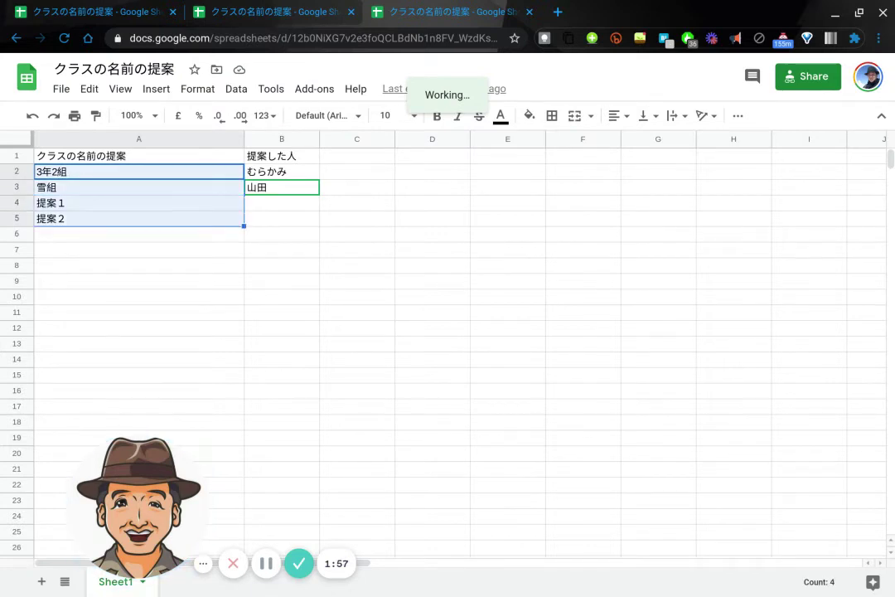
pyautogui.hotkey('ctrl', 'c')
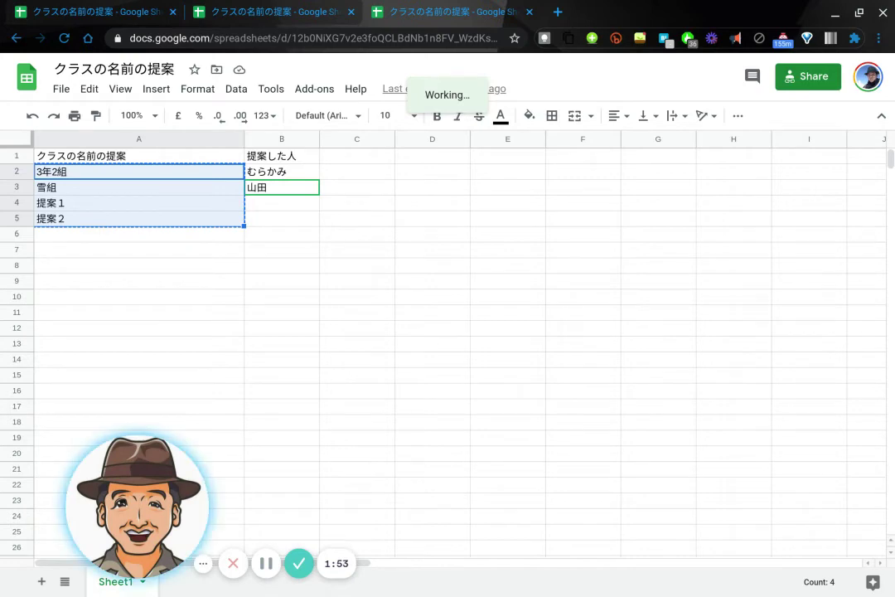
# Step: Create a blank Google Form in a new browser tab using the form.new address
pyautogui.click(559, 14)
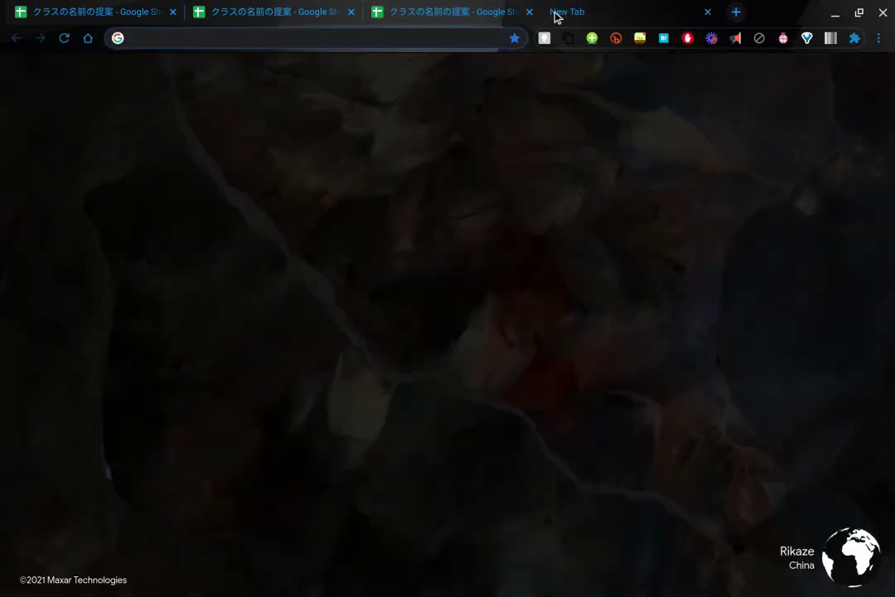
pyautogui.write('fuorm.new')
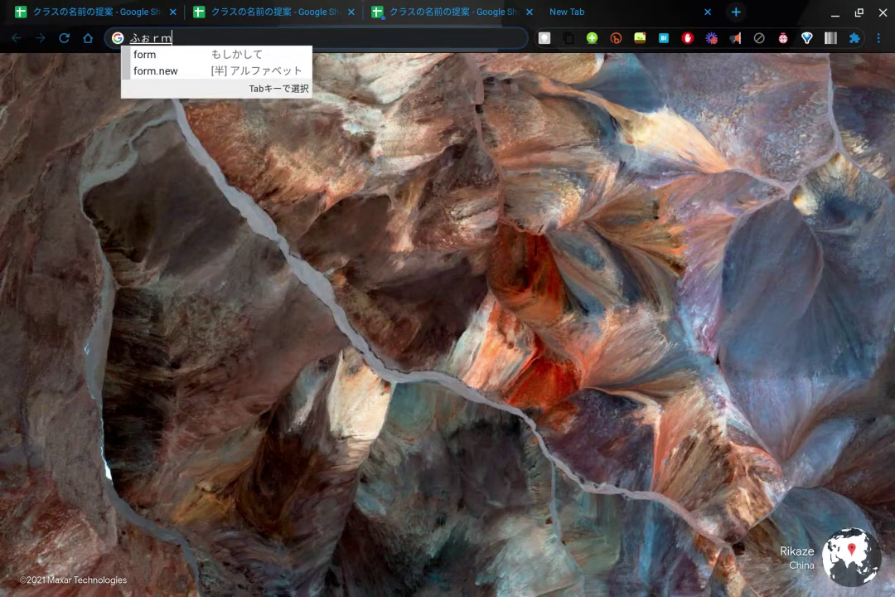
pyautogui.press('Tab')
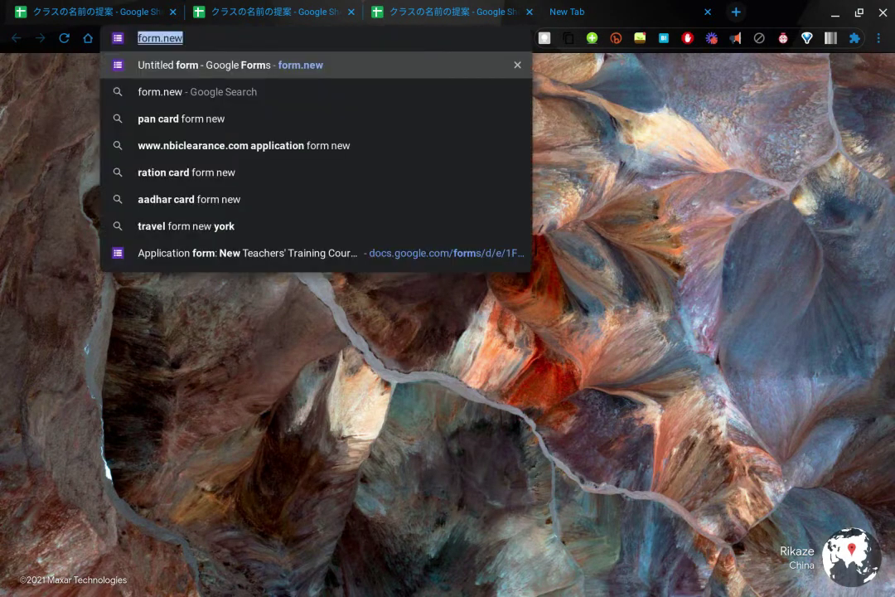
pyautogui.press('Return')
pyautogui.press('Return')
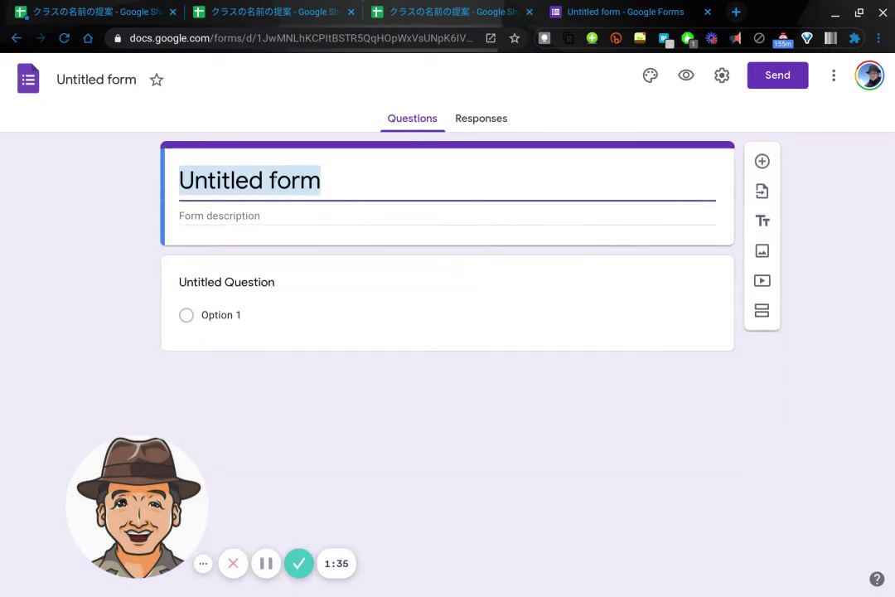
# Step: Set the form's title to "クラスの名前の投票"
pyautogui.write('くらすのなま')
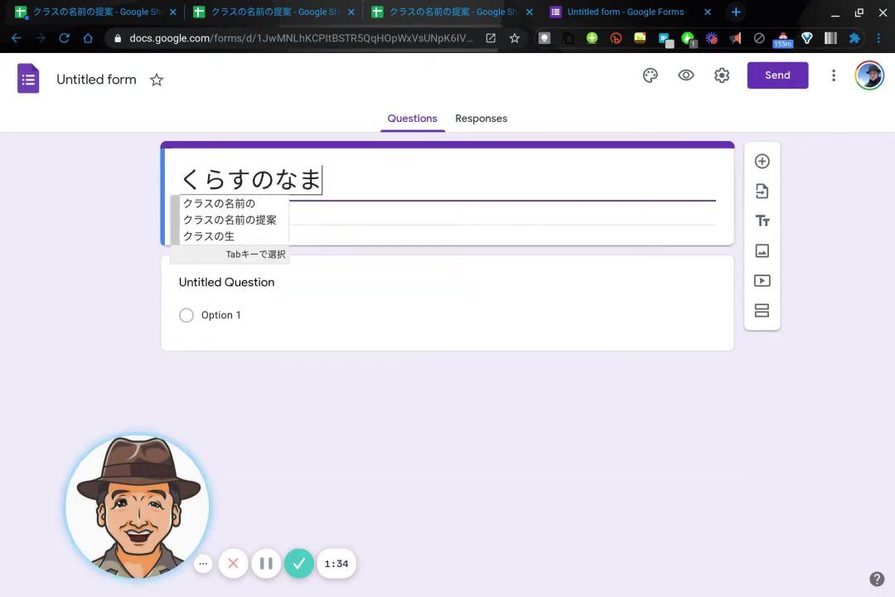
pyautogui.write('えのとうひょう')
pyautogui.press('space')
pyautogui.press('Return')
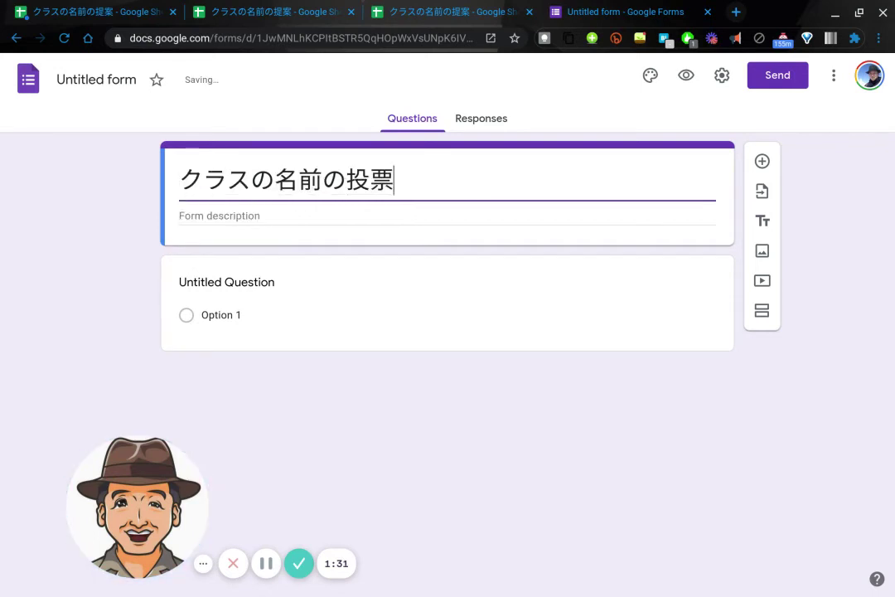
# Step: Replace the question's default option with the copied class name proposals and change the question type to Checkboxes
pyautogui.click(239, 310)
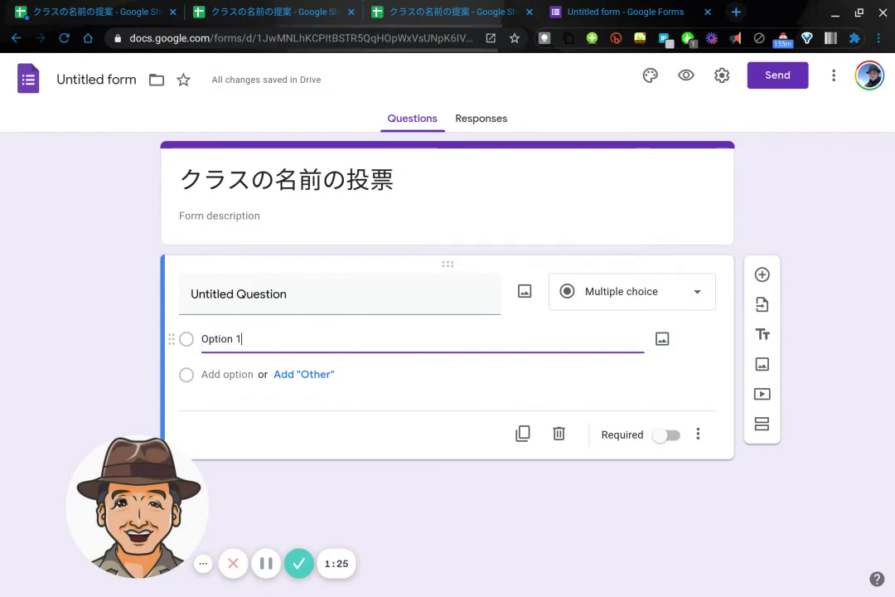
pyautogui.press('BackSpace')
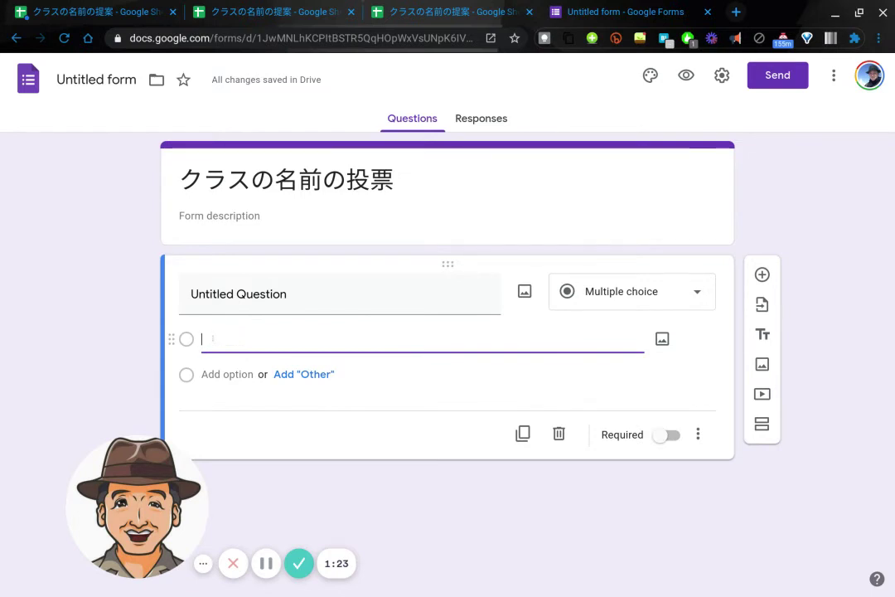
pyautogui.rightClick(215, 340)
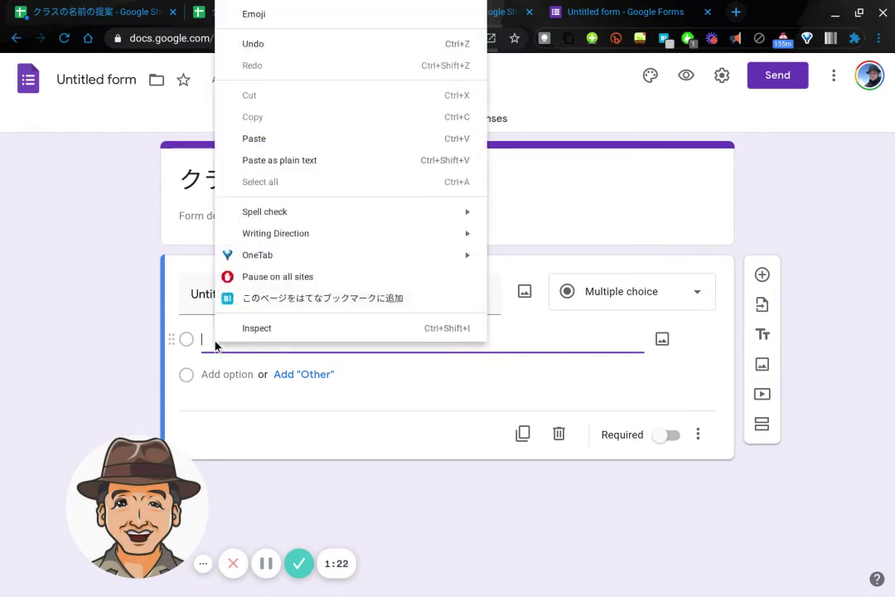
pyautogui.click(257, 139)
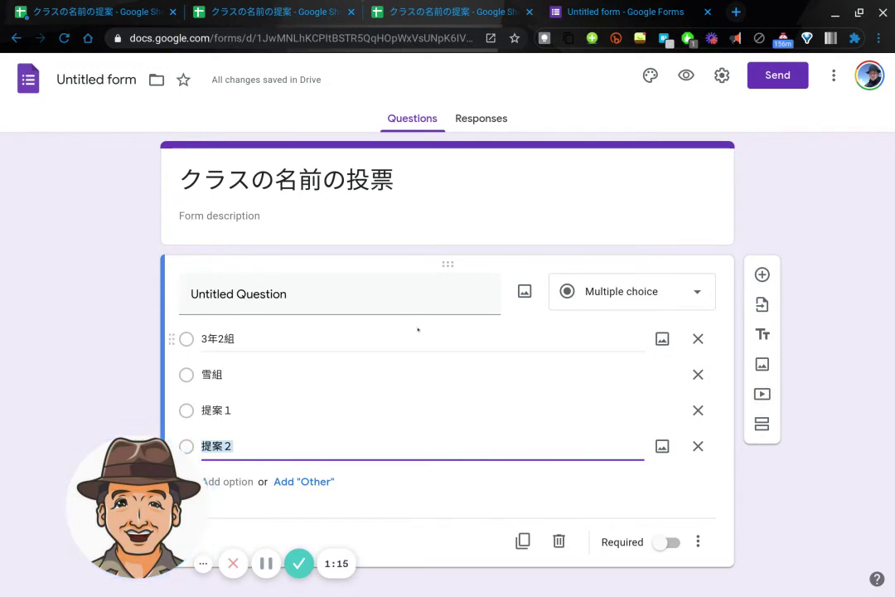
pyautogui.click(601, 291)
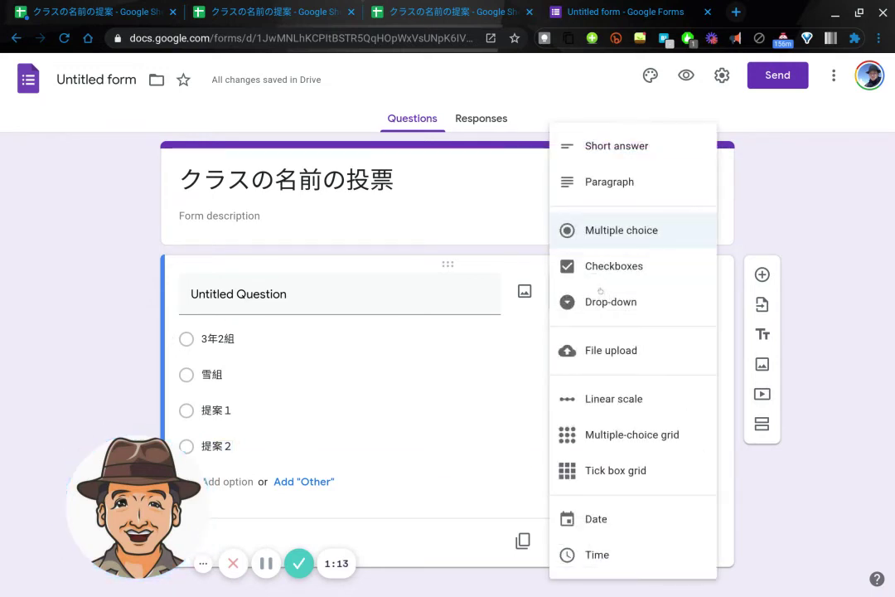
pyautogui.click(601, 266)
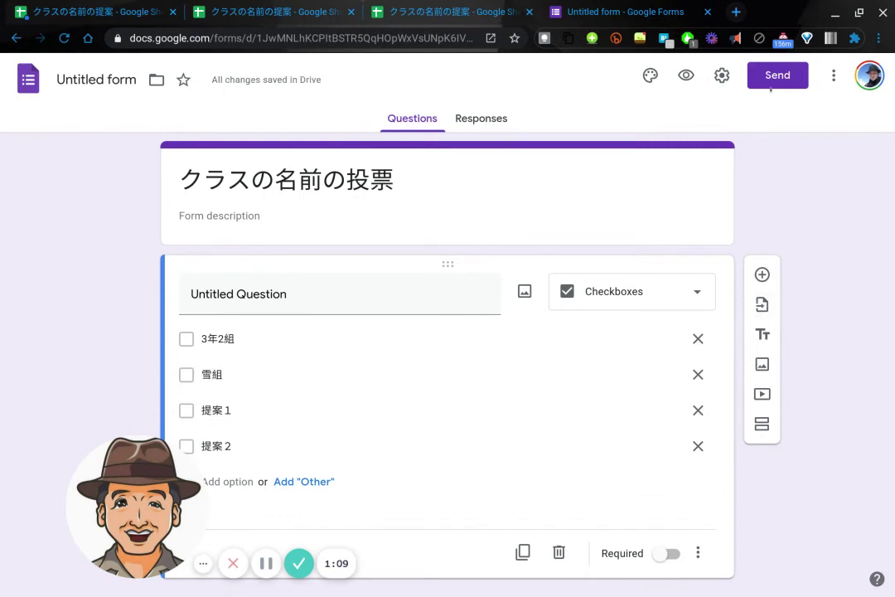
# Step: Generate a shortened link for sending the form and copy it
pyautogui.click(772, 73)
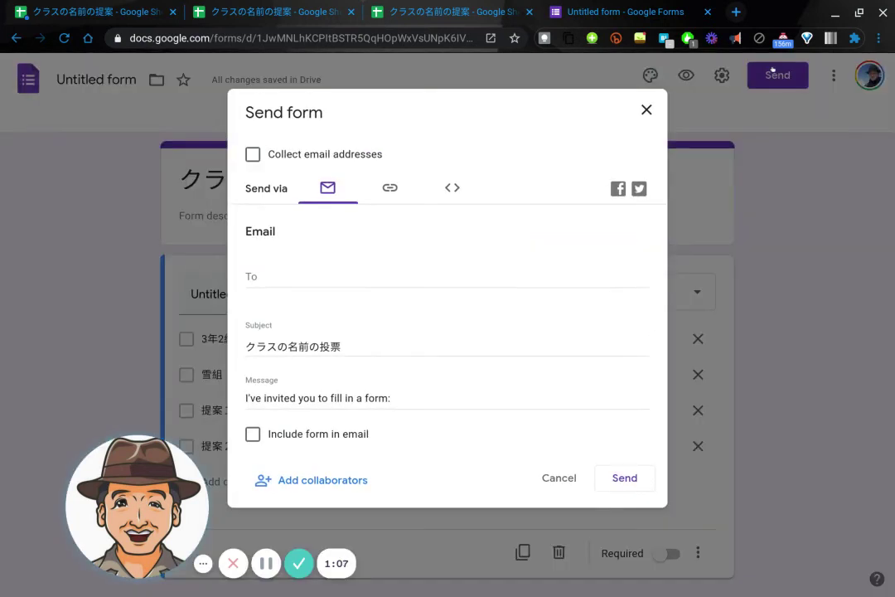
pyautogui.click(387, 188)
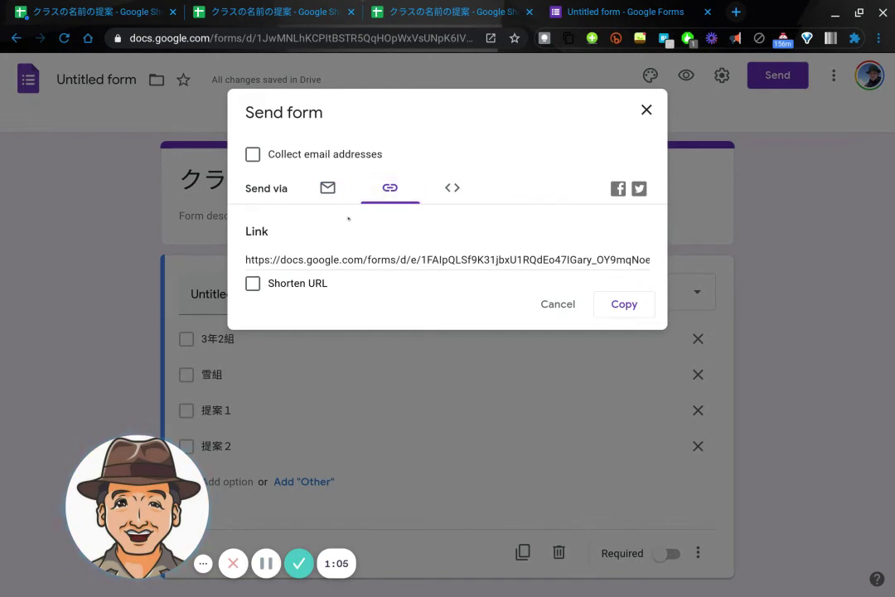
pyautogui.click(253, 283)
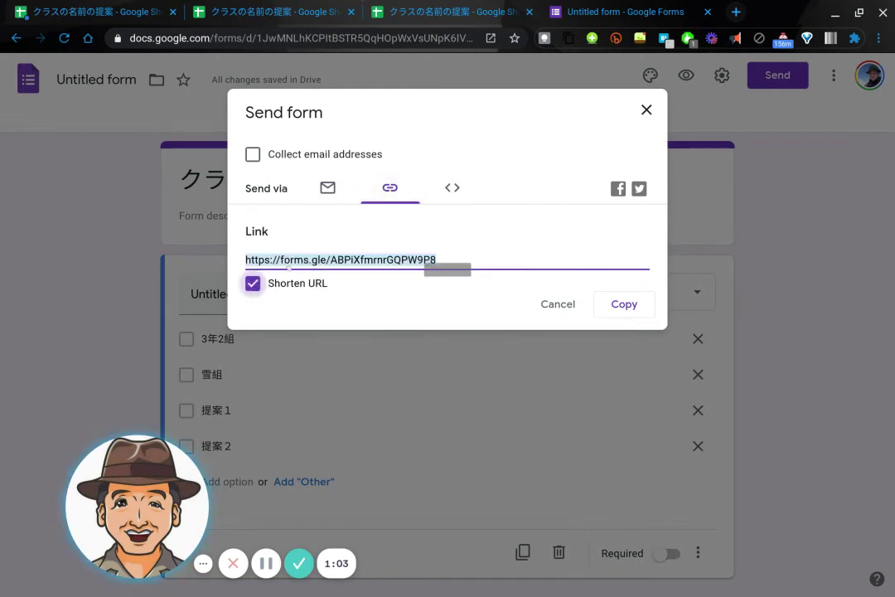
pyautogui.click(622, 305)
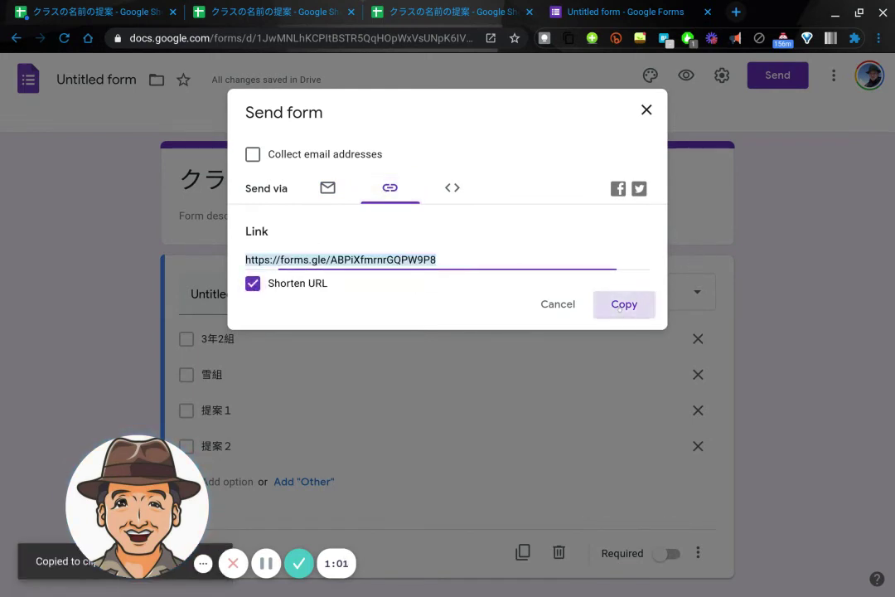
# Step: Open the copied voting form link in a new browser tab
pyautogui.click(736, 13)
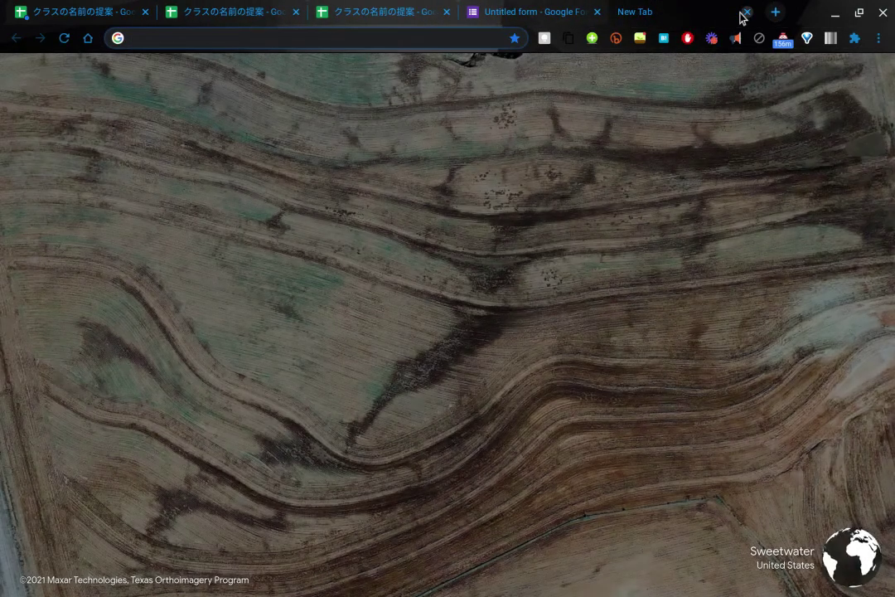
pyautogui.hotkey('ctrl', 'v')
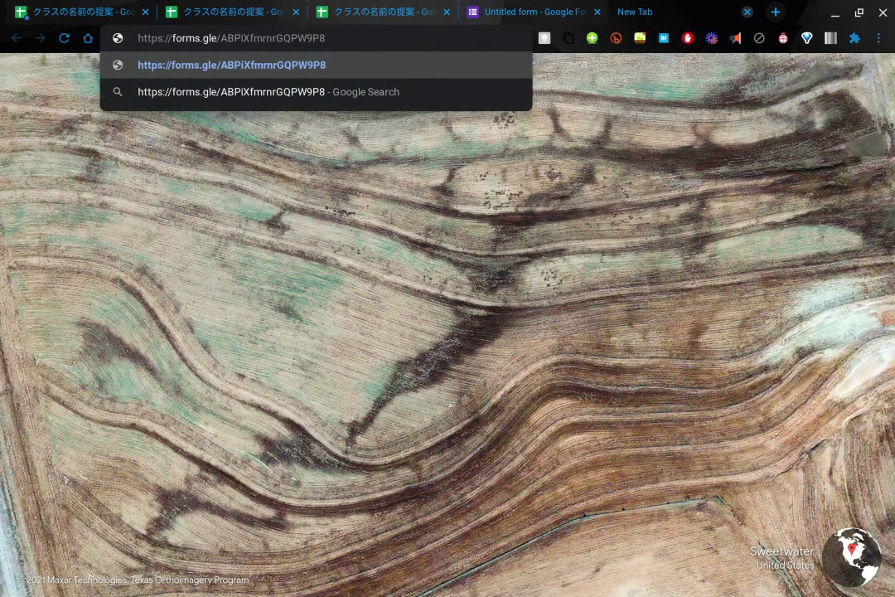
pyautogui.press('Return')
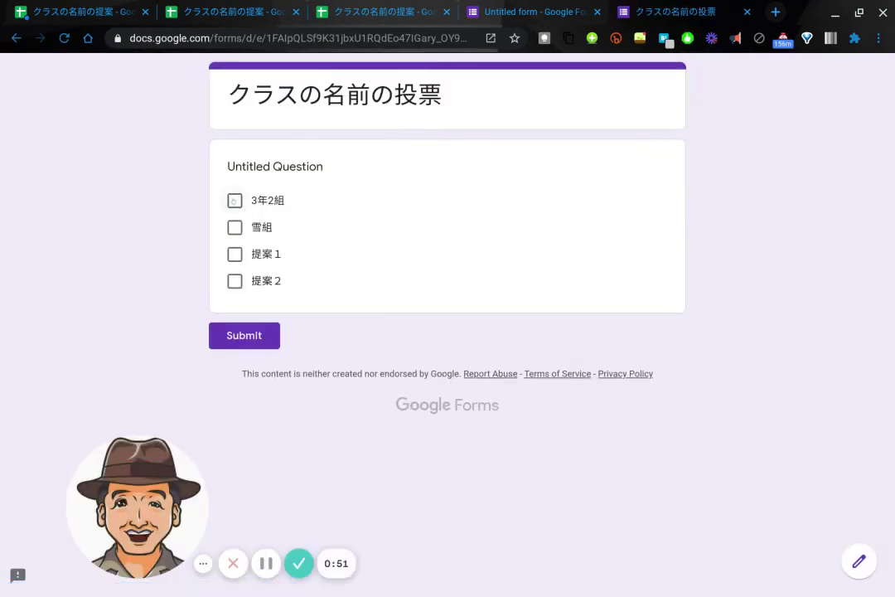
# Step: Vote for 3年2組 and 雪組 in the form and submit the response
pyautogui.click(234, 199)
pyautogui.click(234, 227)
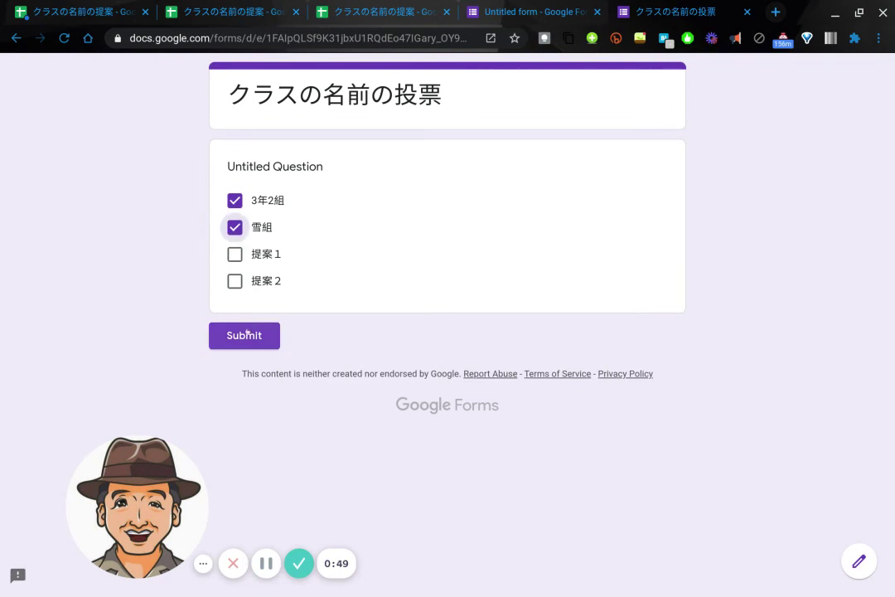
pyautogui.click(241, 336)
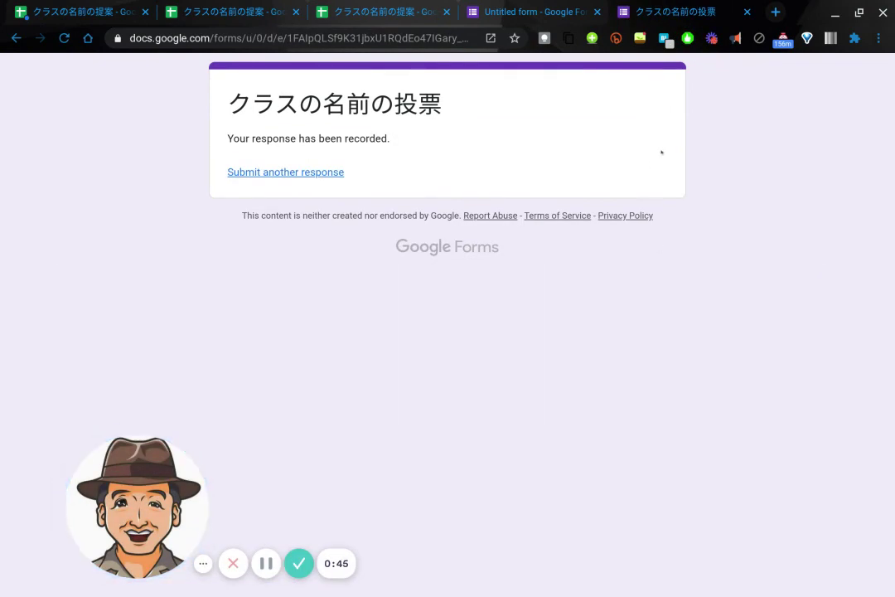
# Step: Return to the form editor, dismiss the sending dialog and view the summary of the submitted responses
pyautogui.click(774, 15)
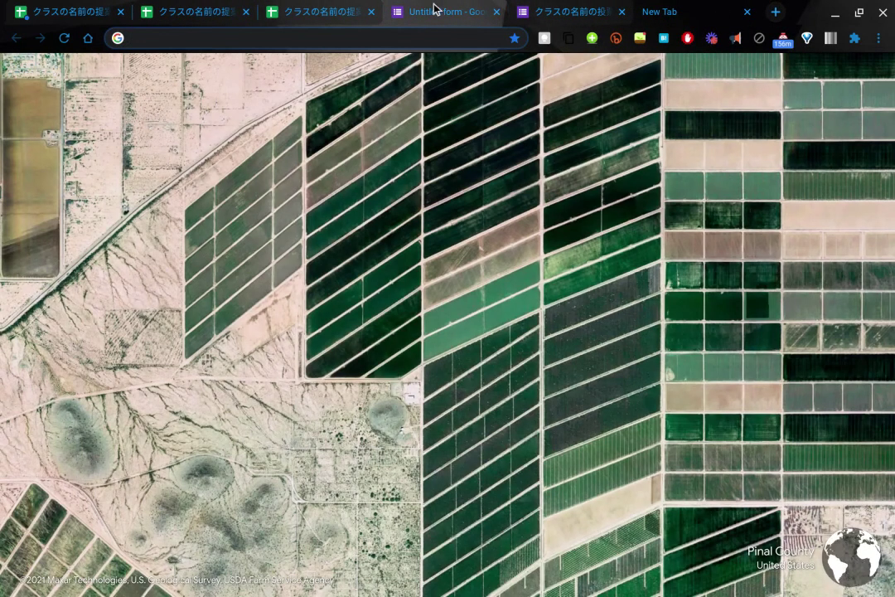
pyautogui.click(431, 14)
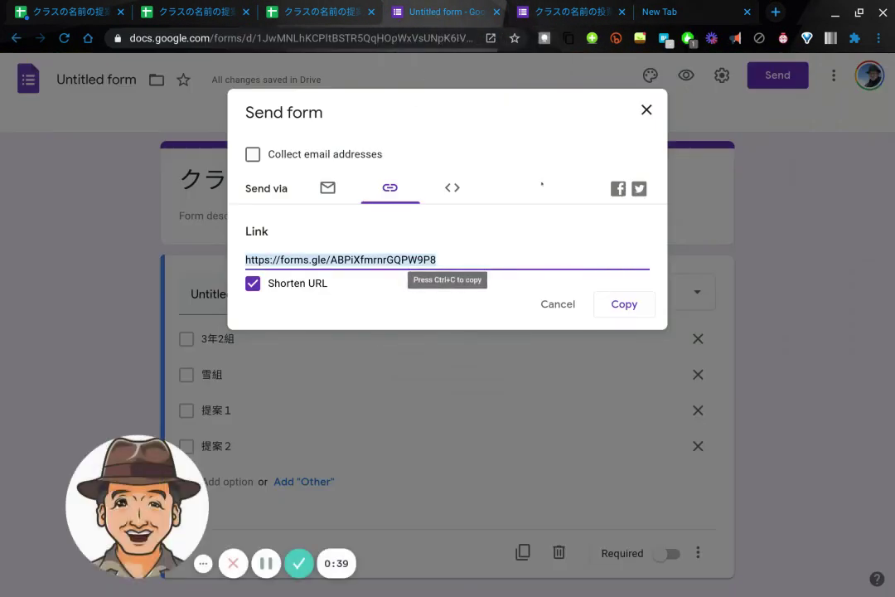
pyautogui.click(646, 109)
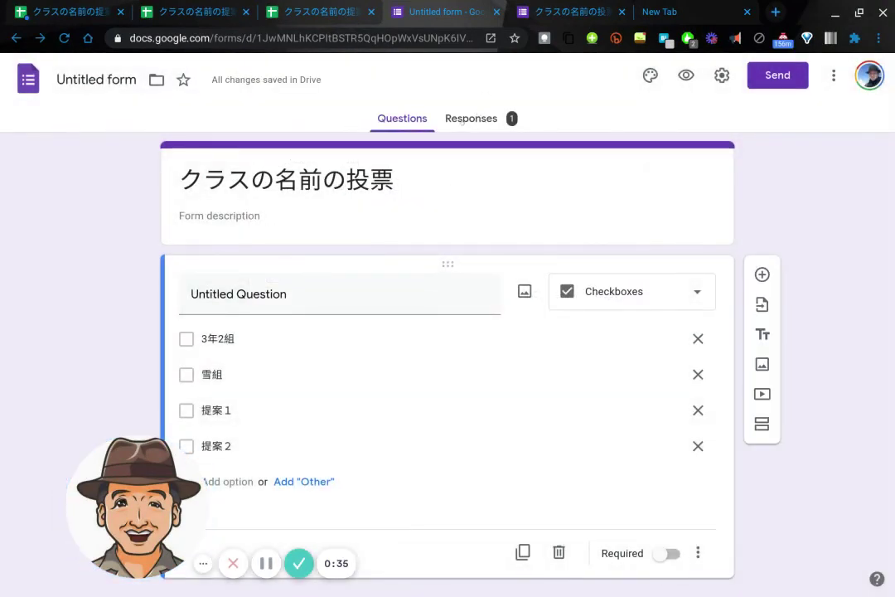
pyautogui.click(460, 122)
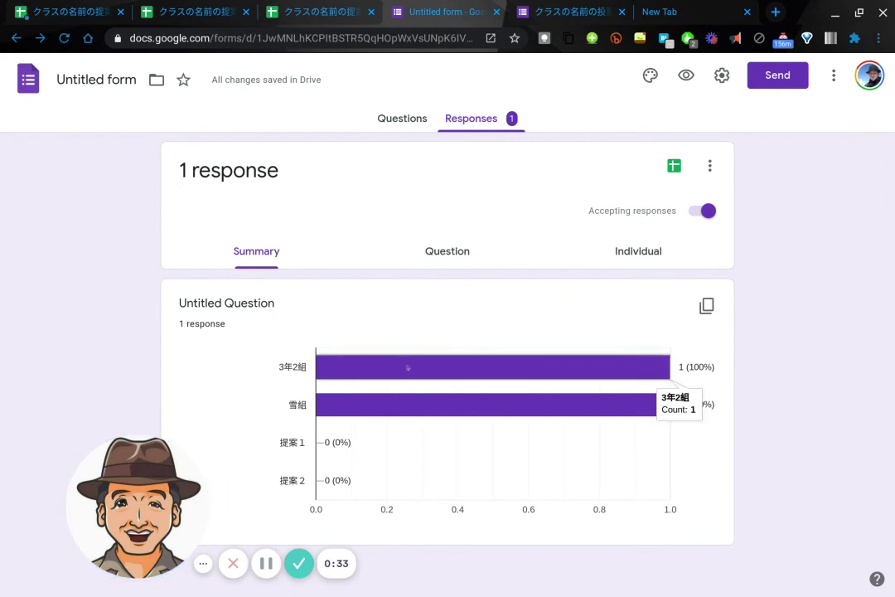